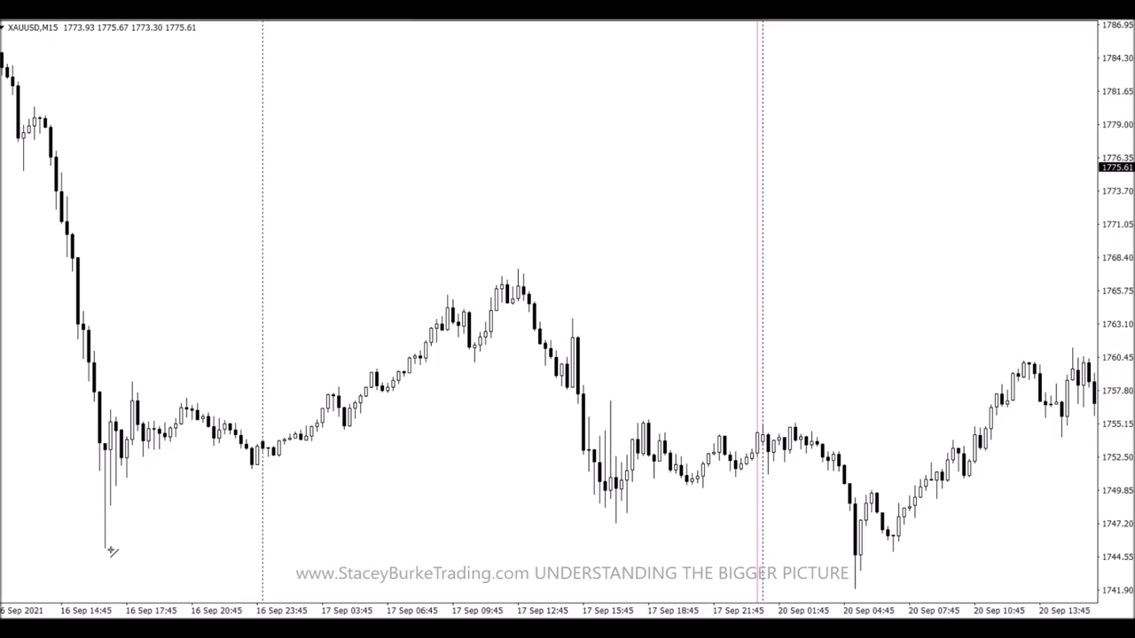
# Draw horizontal trendlines marking the 16 September low and rebound high, the first 17 September swing high and that day's opening low
pyautogui.moveTo(94, 549)
pyautogui.mouseDown()
pyautogui.moveTo(816, 540)
pyautogui.moveTo(909, 550)
pyautogui.mouseUp()
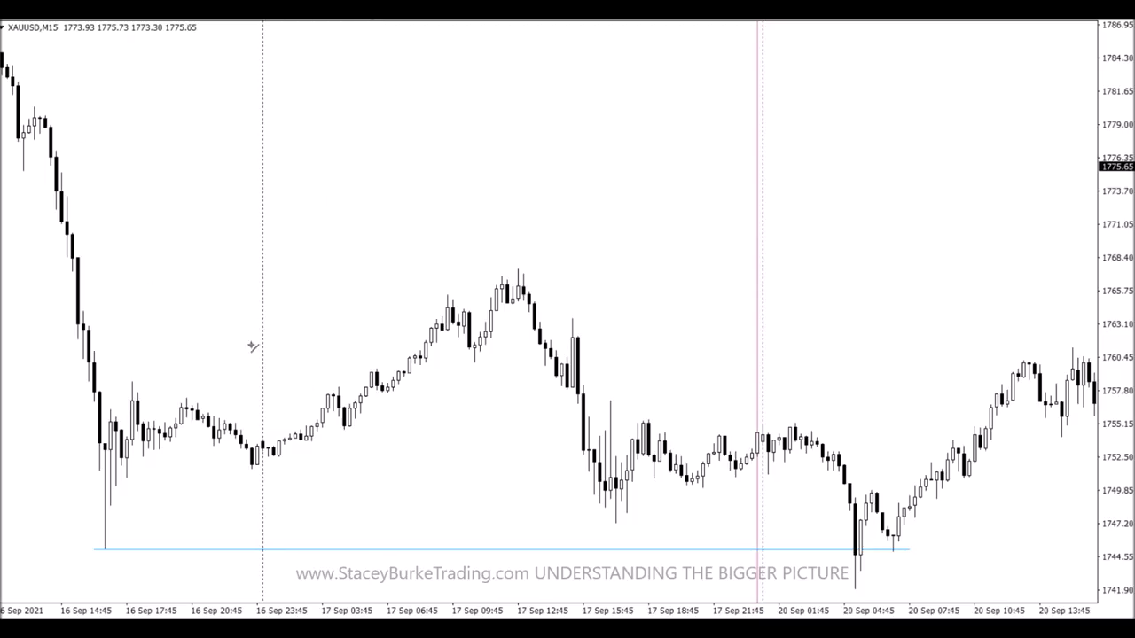
pyautogui.moveTo(126, 381); pyautogui.dragTo(399, 381)
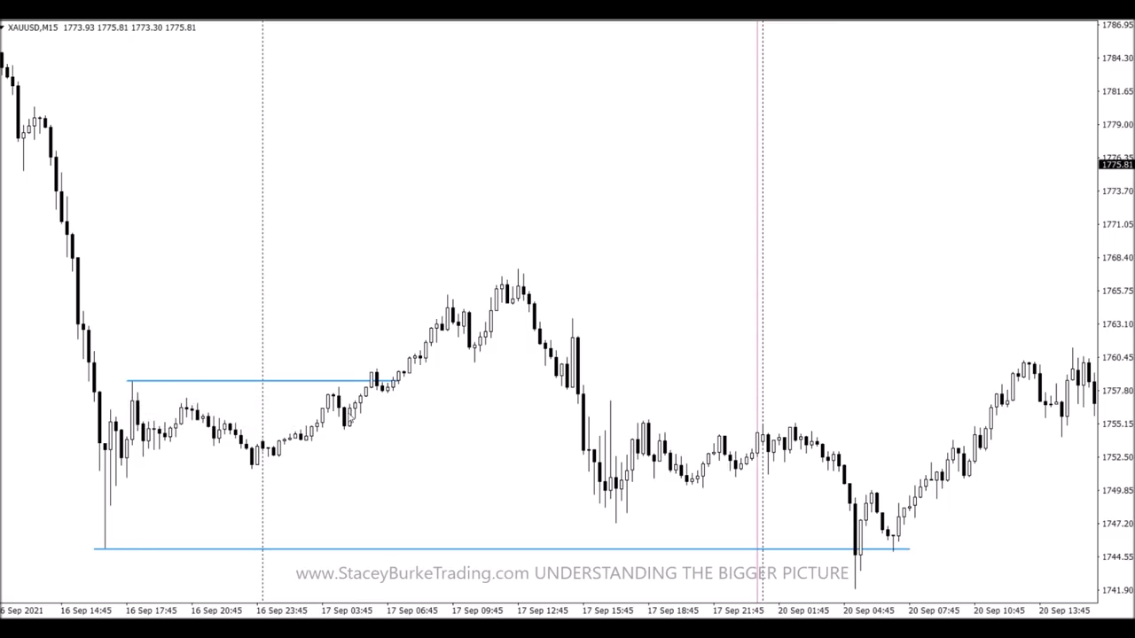
pyautogui.moveTo(387, 395)
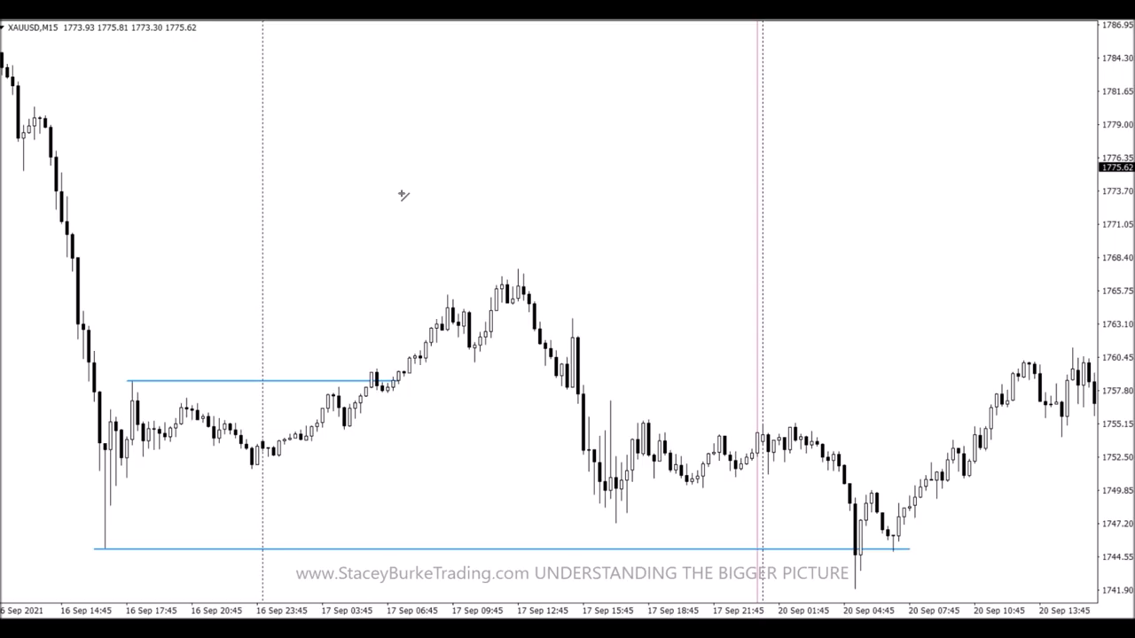
pyautogui.moveTo(436, 293); pyautogui.dragTo(567, 294)
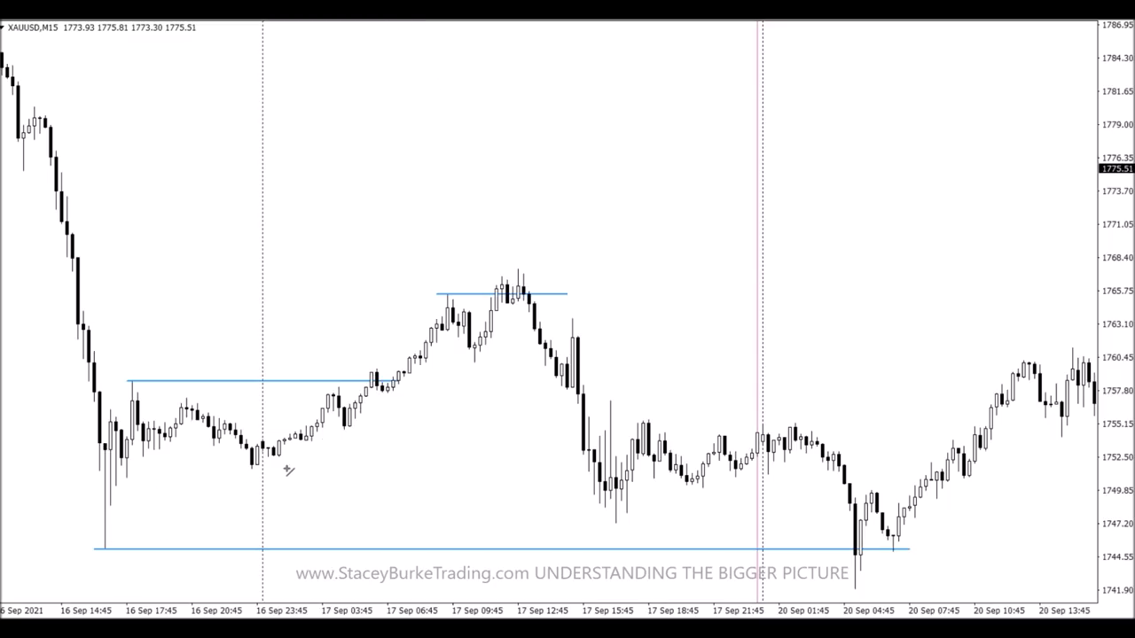
pyautogui.moveTo(268, 457); pyautogui.dragTo(603, 459)
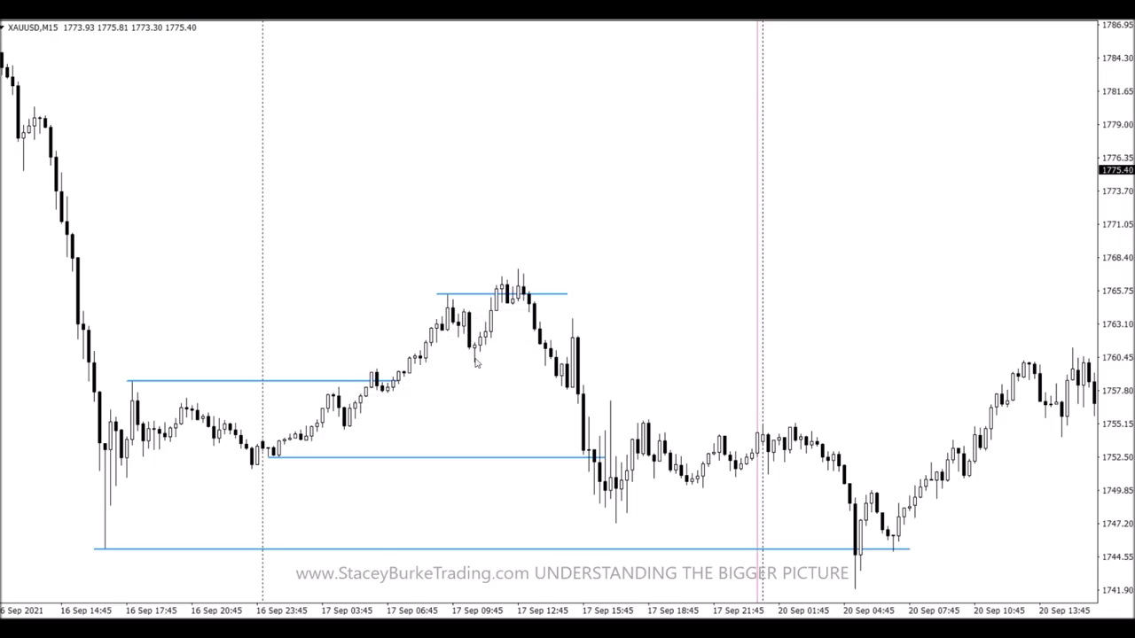
# Draw short horizontal trendlines marking the low and the high of the small consolidation at the 17 September peak
pyautogui.moveTo(508, 303)
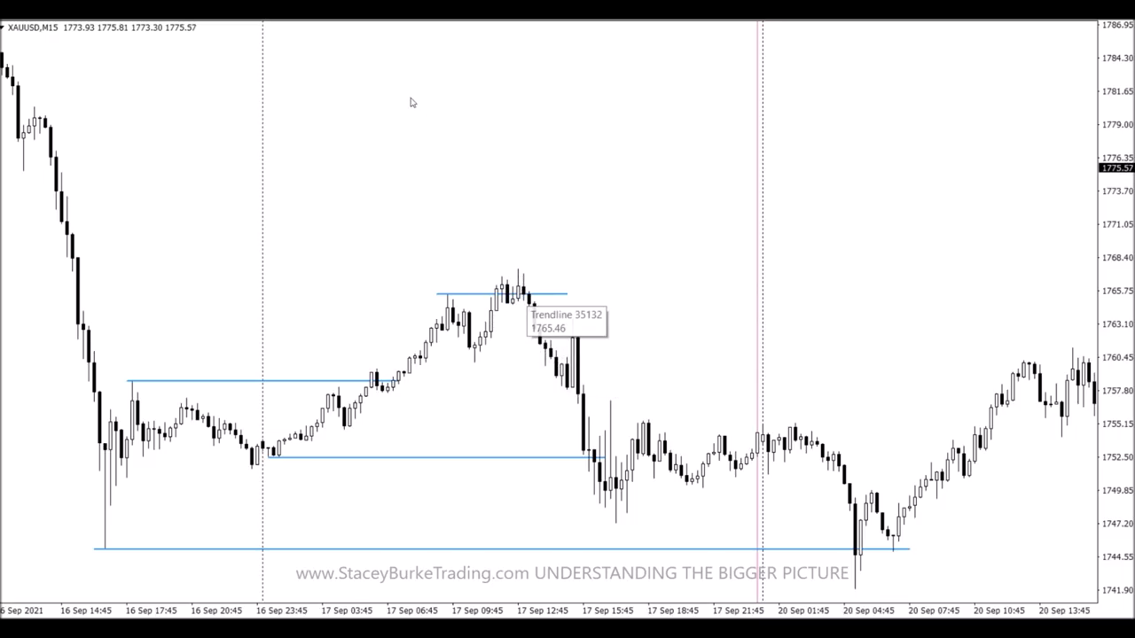
pyautogui.moveTo(497, 304); pyautogui.dragTo(544, 304)
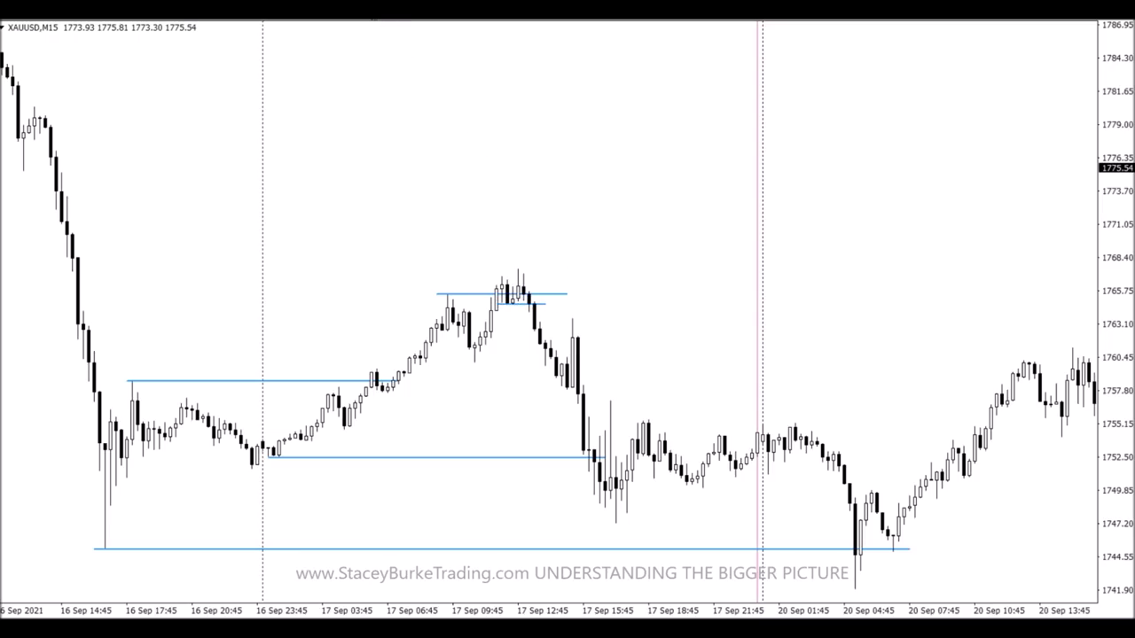
pyautogui.moveTo(491, 268); pyautogui.dragTo(545, 268)
# Draw horizontal trendlines from the three pullback lows of the 17 September rally across to the sell-off
pyautogui.moveTo(465, 362); pyautogui.dragTo(594, 364)
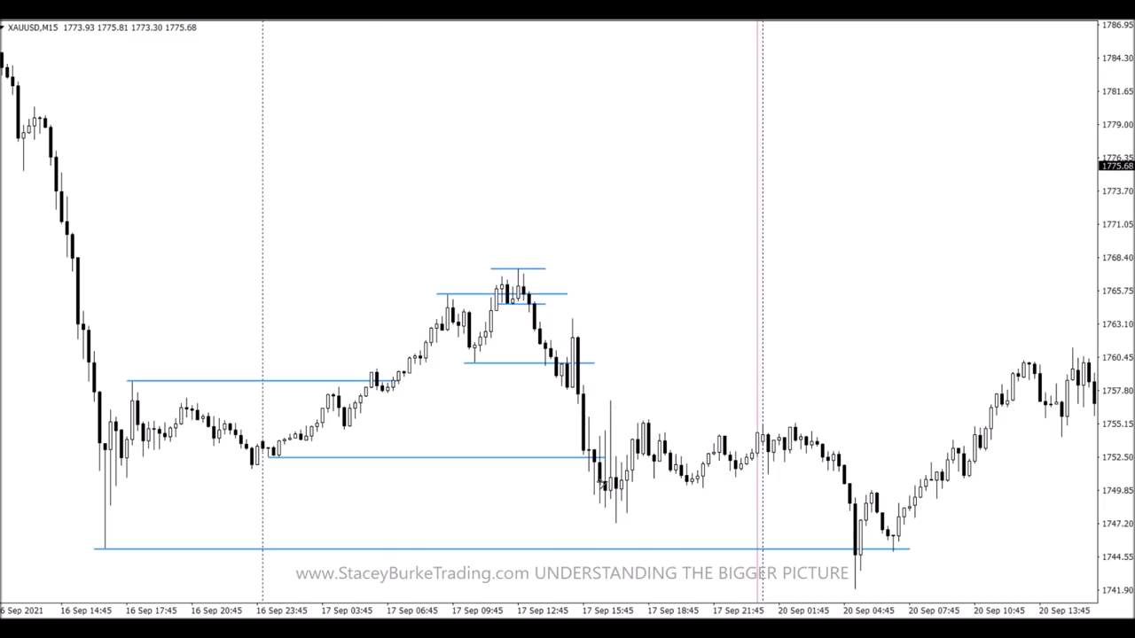
pyautogui.moveTo(376, 394); pyautogui.dragTo(577, 394)
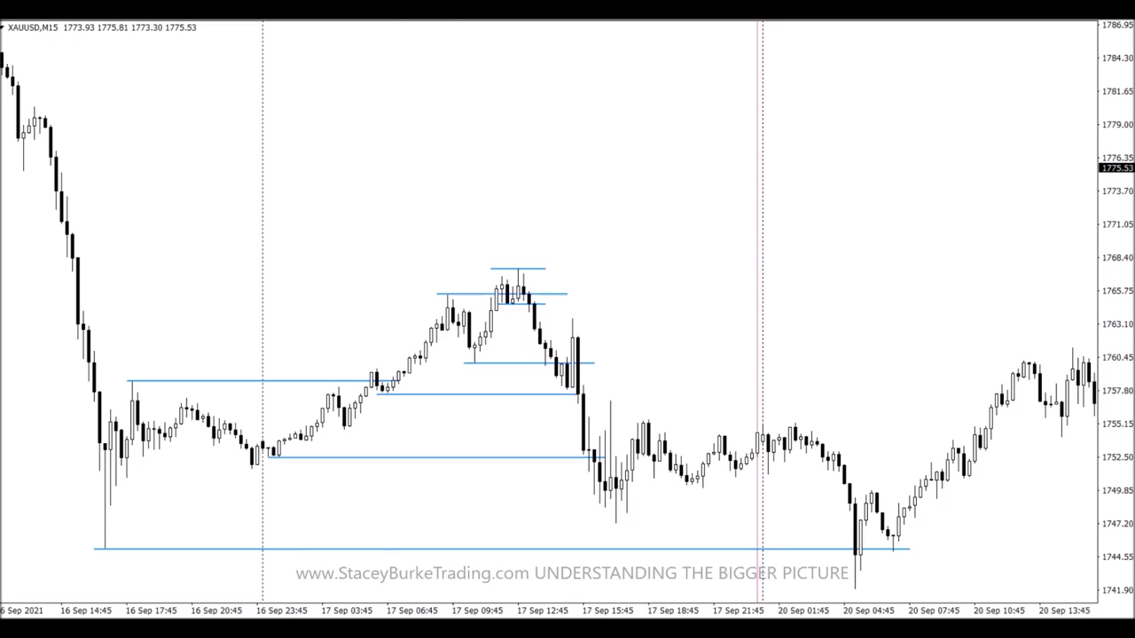
pyautogui.moveTo(338, 429); pyautogui.dragTo(578, 430)
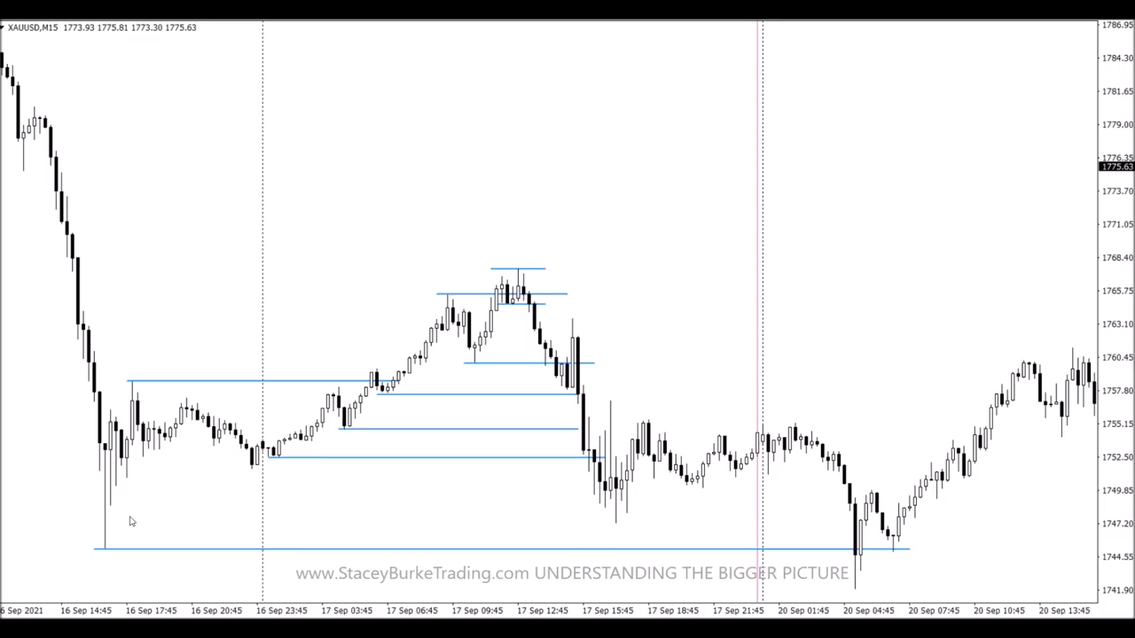
# Mark the range formed after the 17 September sell-off with horizontal trendlines from its high and its low into 20 September
pyautogui.scroll(-3, 497, 487)
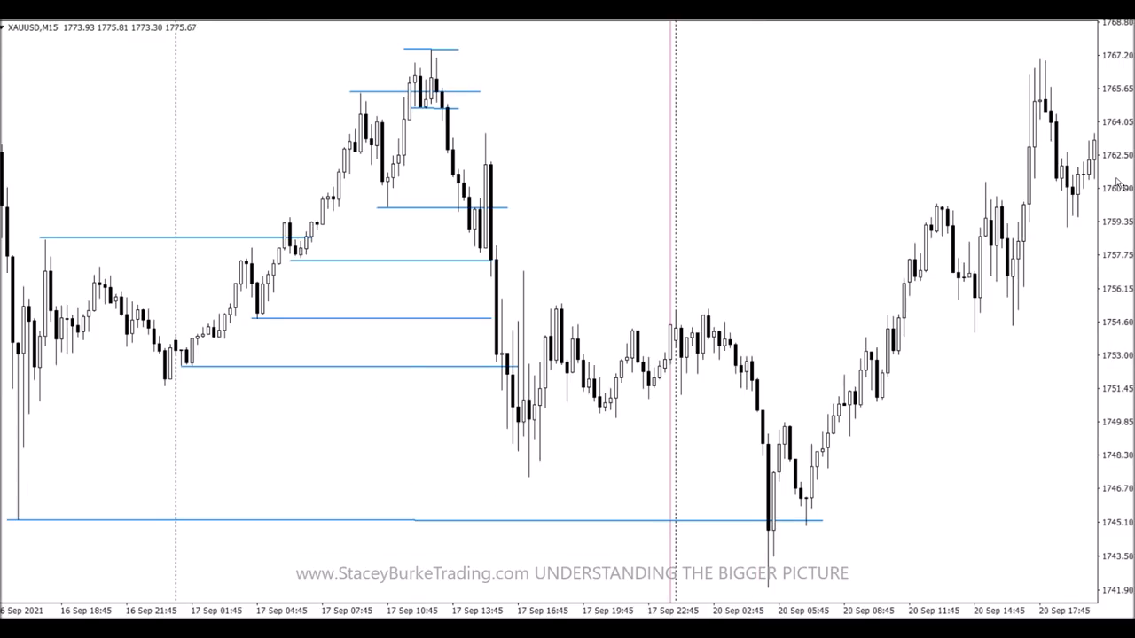
pyautogui.moveTo(1123, 137); pyautogui.dragTo(1117, 204)
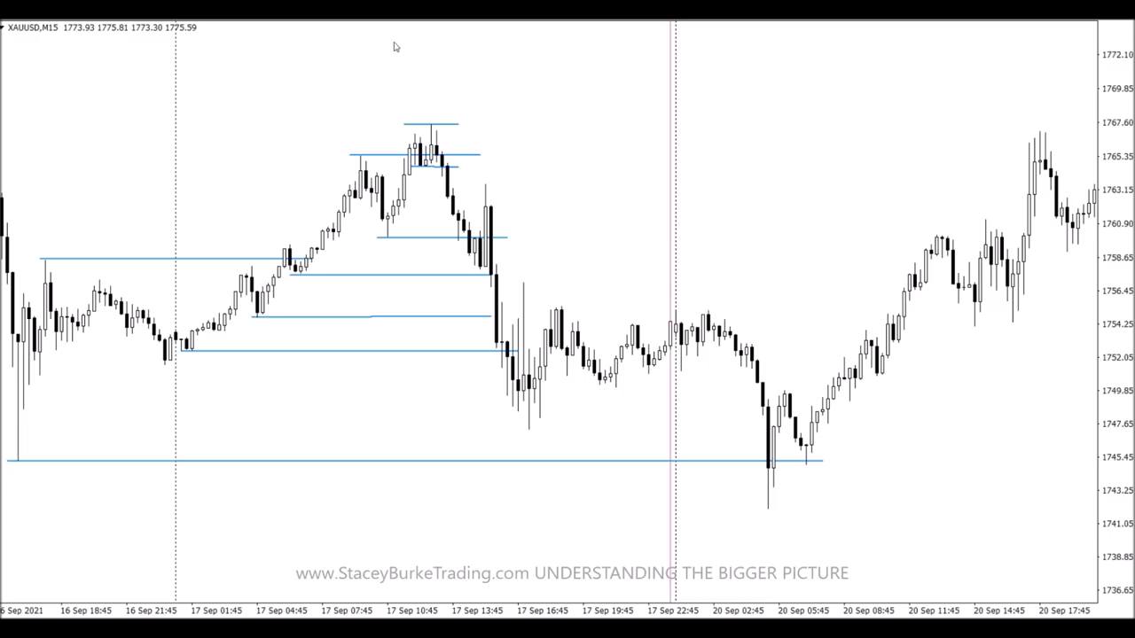
pyautogui.moveTo(535, 308); pyautogui.dragTo(897, 307)
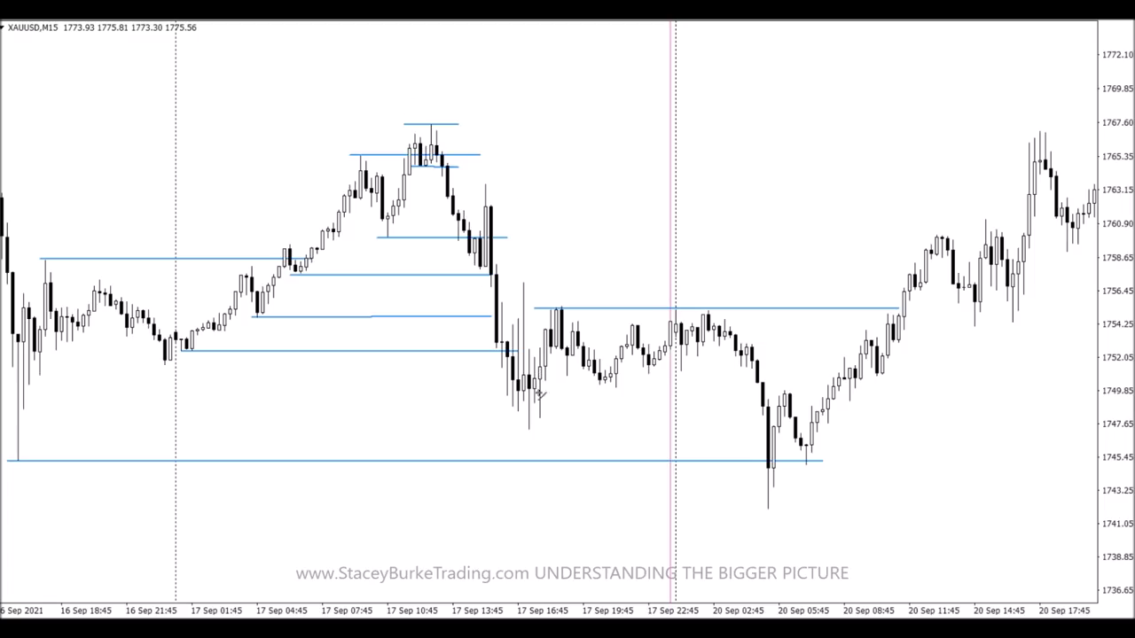
pyautogui.moveTo(528, 430); pyautogui.dragTo(771, 429)
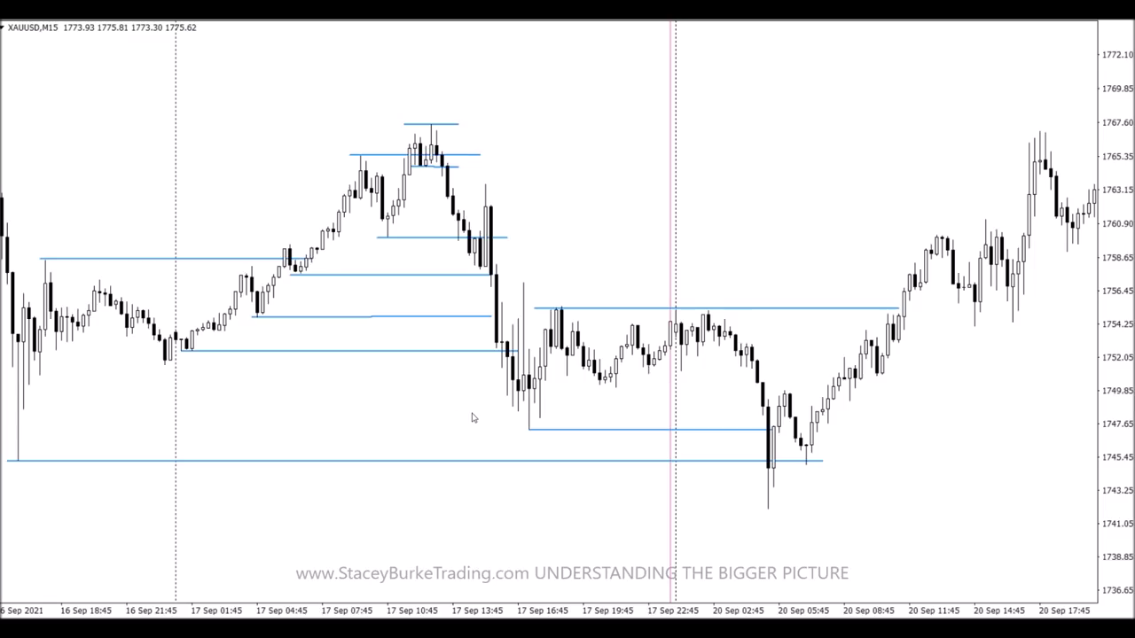
# Straighten the tilted trendline at the rally's earliest pullback low, and mark the three rising lows before the 20 September drop with horizontal trendlines
pyautogui.doubleClick(485, 317)
pyautogui.doubleClick(485, 317)
pyautogui.moveTo(620, 386); pyautogui.dragTo(763, 387)
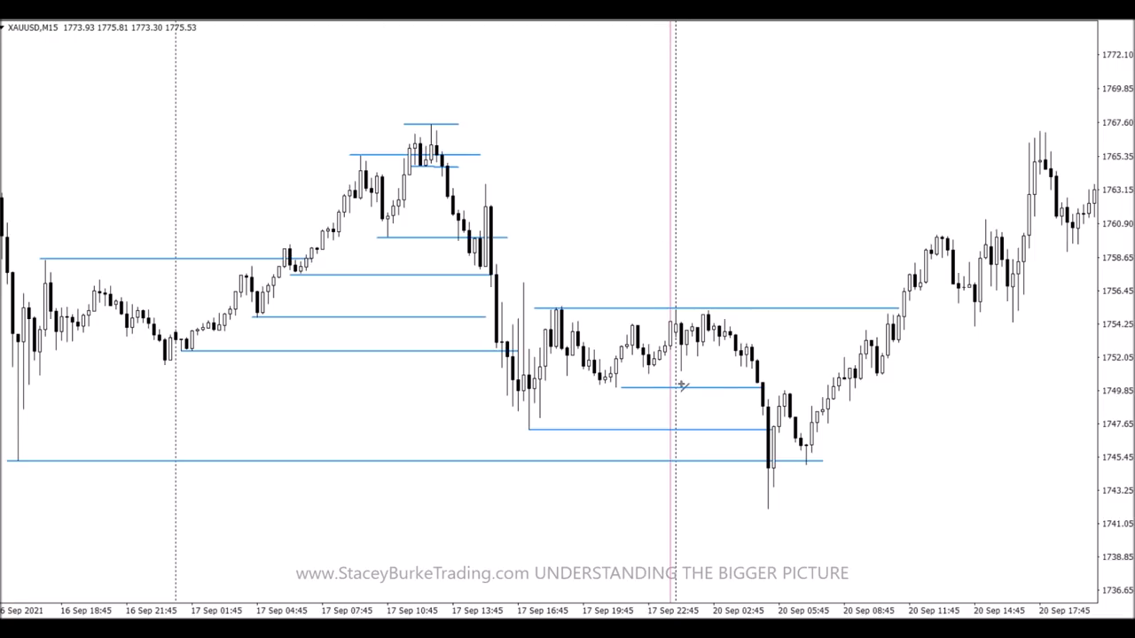
pyautogui.moveTo(648, 373); pyautogui.dragTo(754, 374)
pyautogui.moveTo(675, 354); pyautogui.dragTo(739, 355)
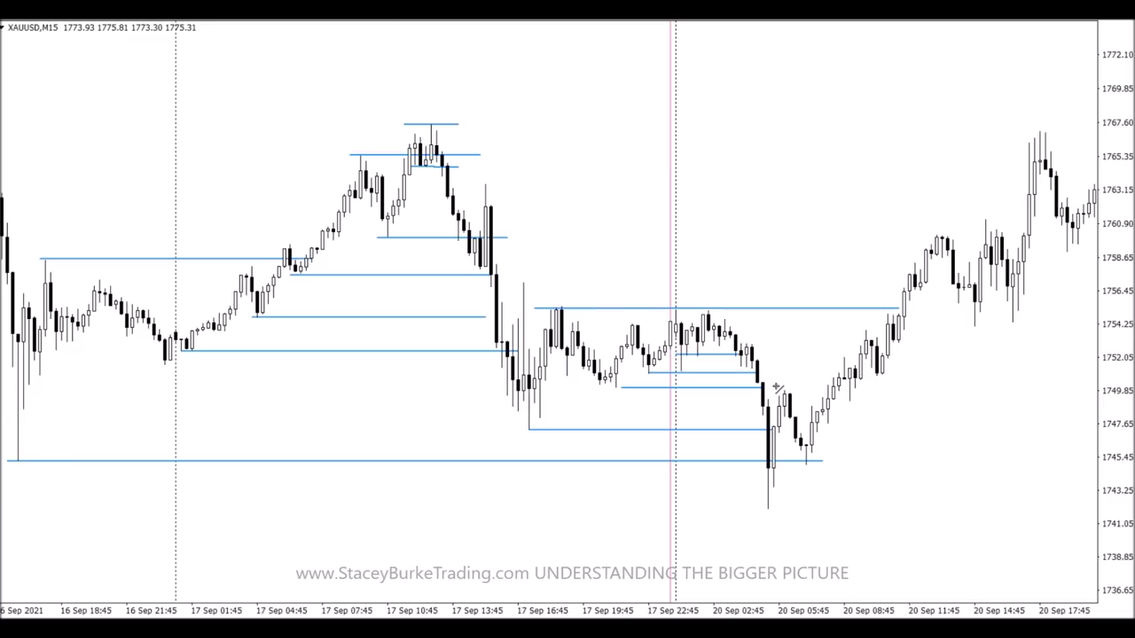
# Draw a horizontal trendline at the first bounce high after the 20 September low, and a rising trendline up from that low
pyautogui.moveTo(785, 391); pyautogui.dragTo(870, 388)
pyautogui.scroll(-3, 878, 447)
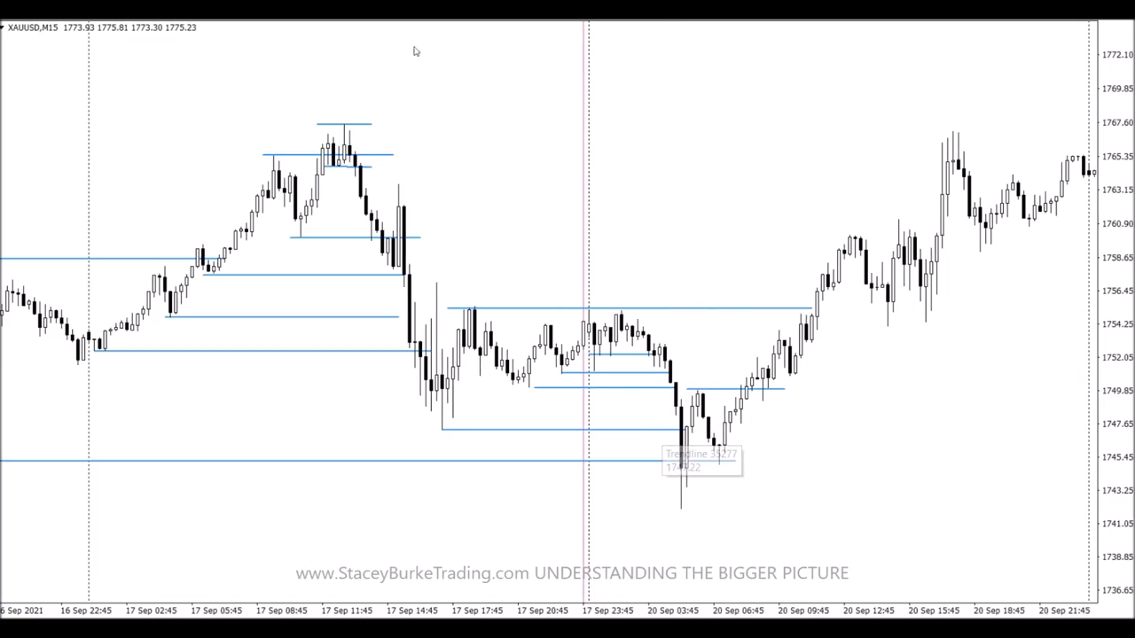
pyautogui.moveTo(682, 508); pyautogui.dragTo(758, 434)
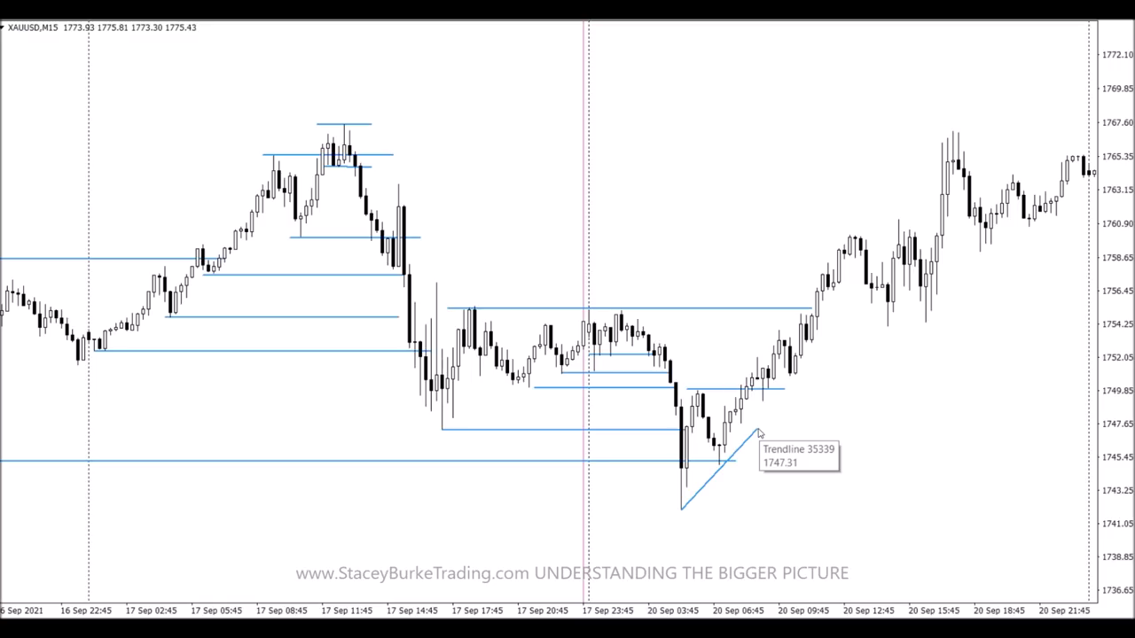
# Extend the 17 September range-high trendline to about 20 September 16:00, and straighten the short trendline at the early 20 September low
pyautogui.scroll(2, 320, 217)
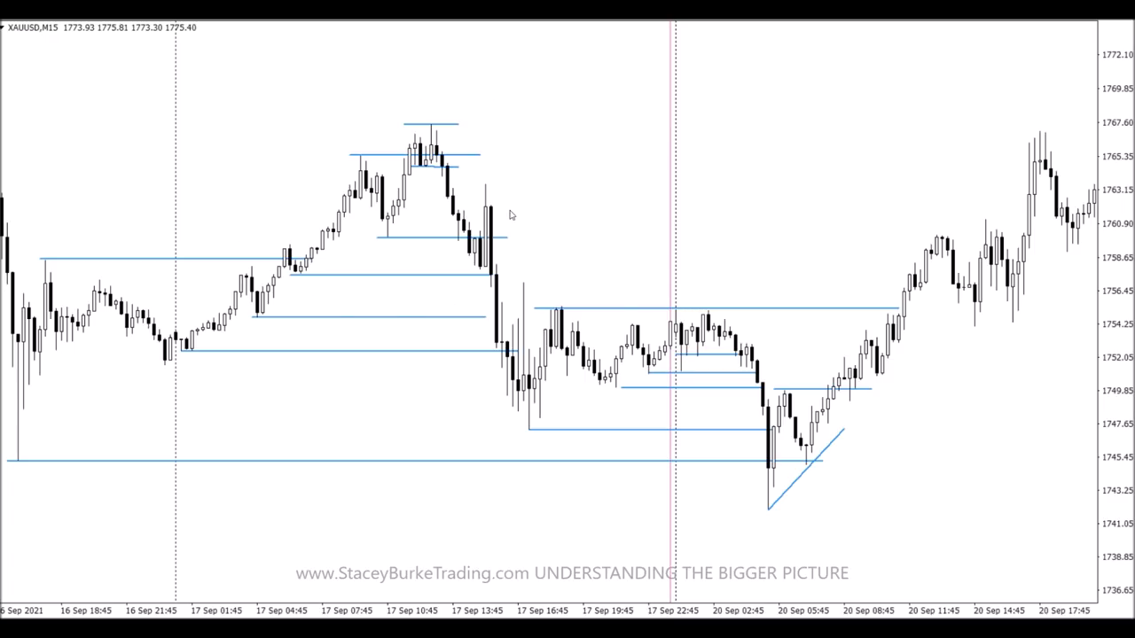
pyautogui.scroll(3, 520, 229)
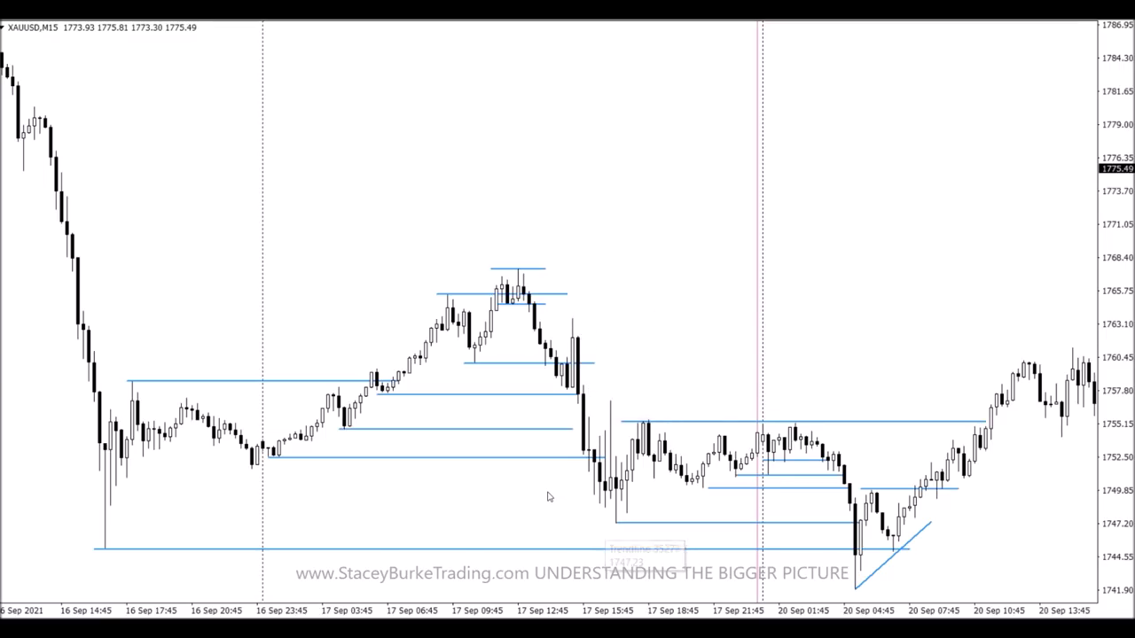
pyautogui.scroll(-3, 608, 502)
pyautogui.scroll(-6, 975, 301)
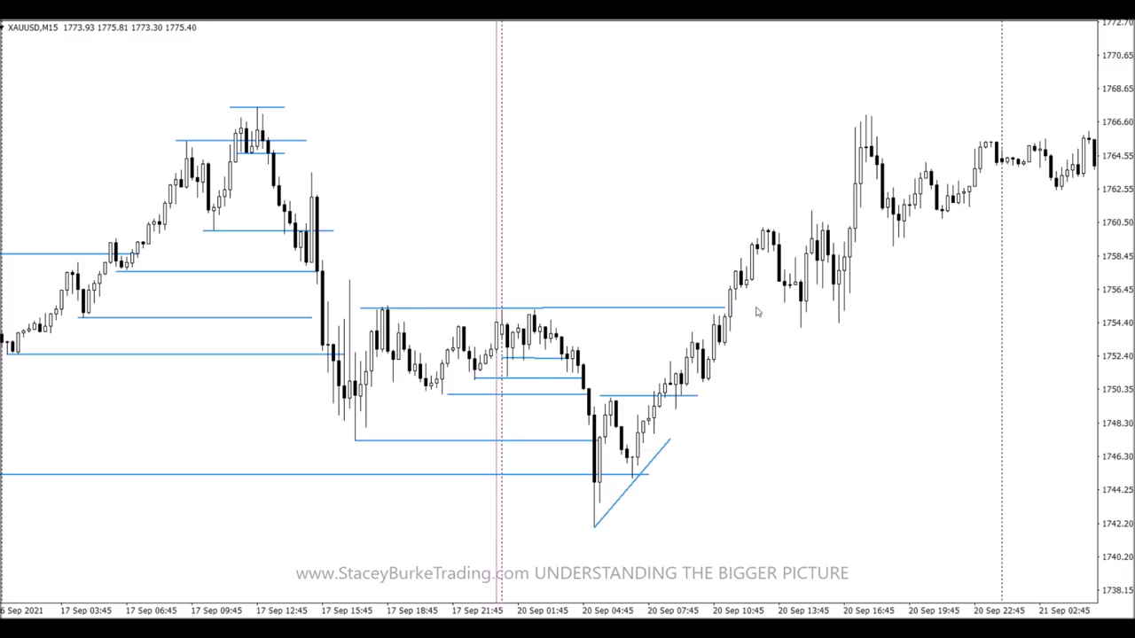
pyautogui.doubleClick(724, 309)
pyautogui.moveTo(724, 308); pyautogui.dragTo(860, 311)
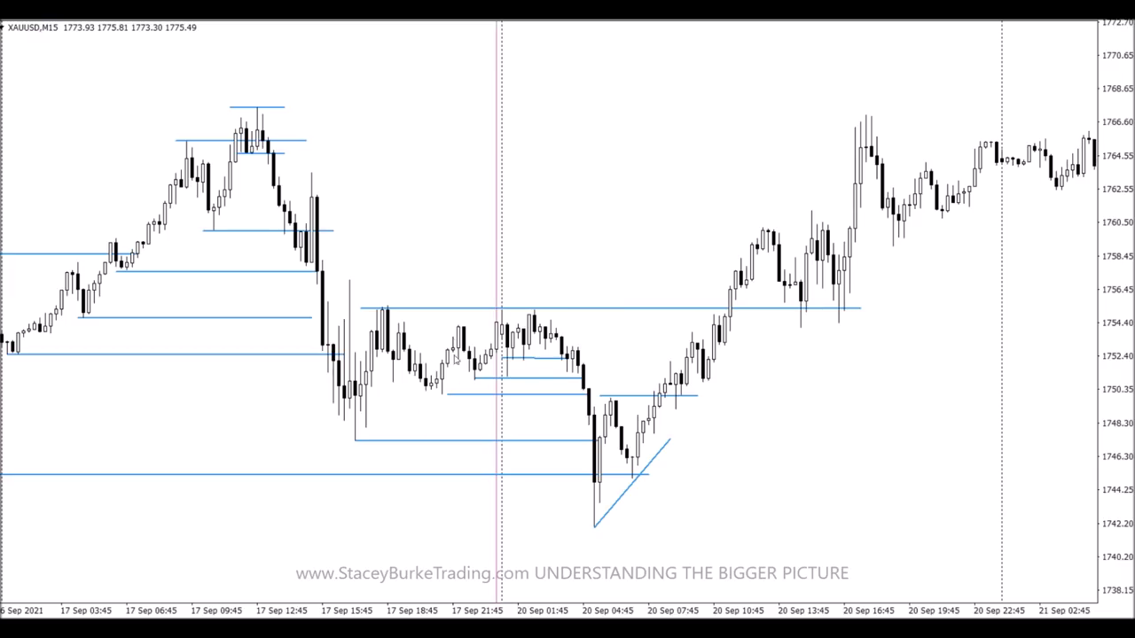
pyautogui.doubleClick(564, 359)
pyautogui.doubleClick(563, 358)
# Compare the rally through 21 September with Fibonacci levels drawn from the range high to the 20 September low, and delete the levels
pyautogui.moveTo(479, 309); pyautogui.dragTo(680, 524)
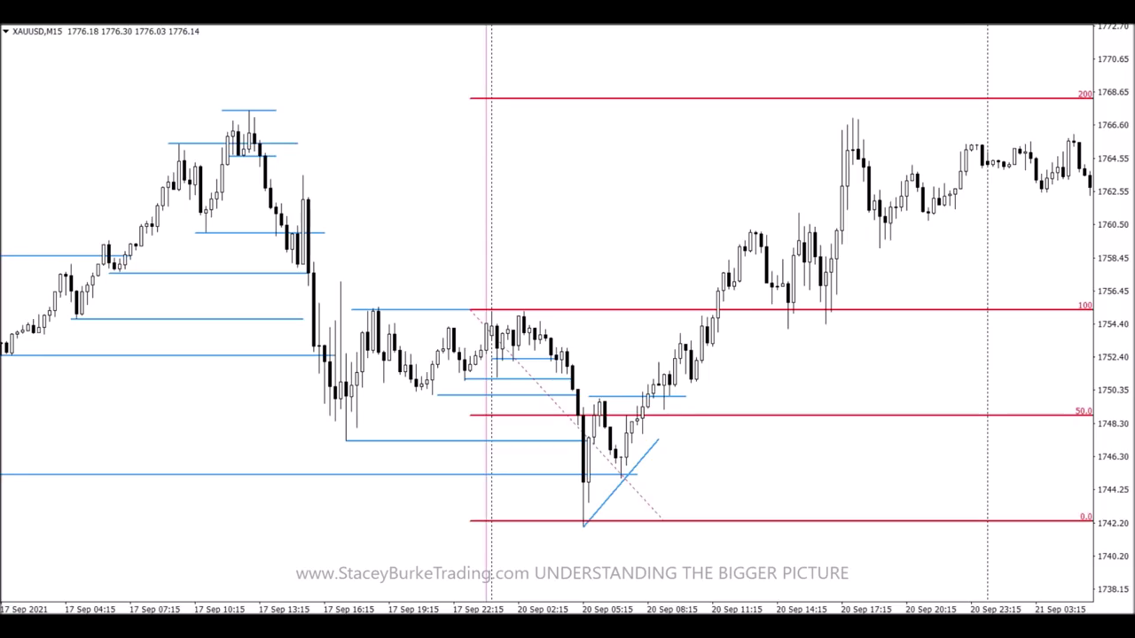
pyautogui.scroll(-2, 609, 524)
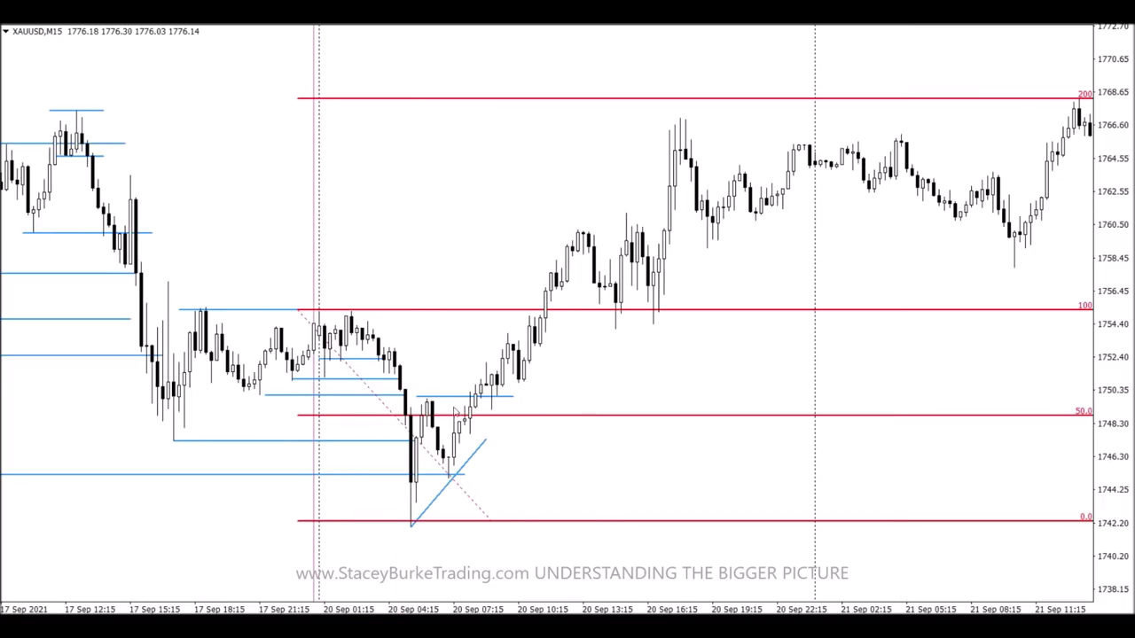
pyautogui.scroll(-1, 448, 412)
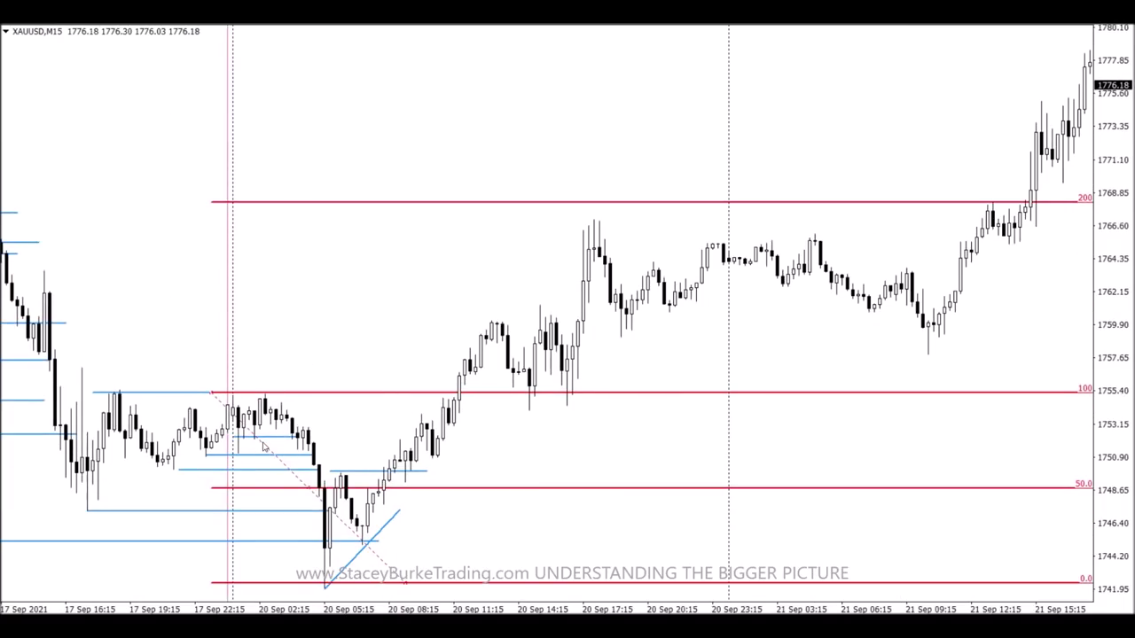
pyautogui.scroll(-1, 383, 492)
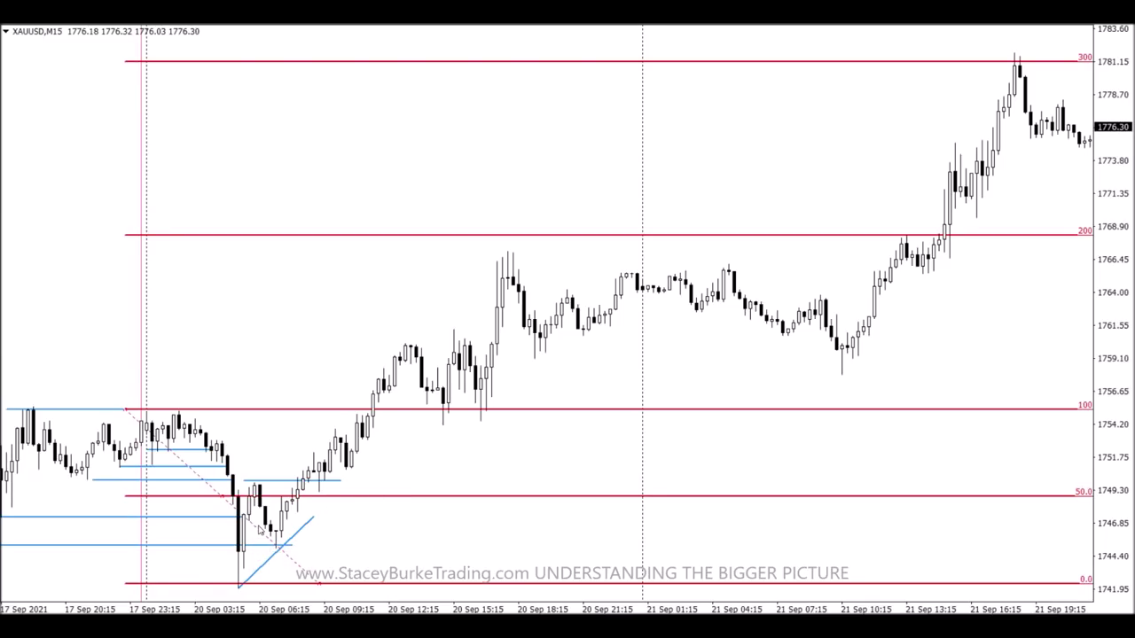
pyautogui.press('Delete')
# Mark the sideways range after the 20 September rally with horizontal trendlines from its low and its high into 21 September
pyautogui.scroll(3, 275, 519)
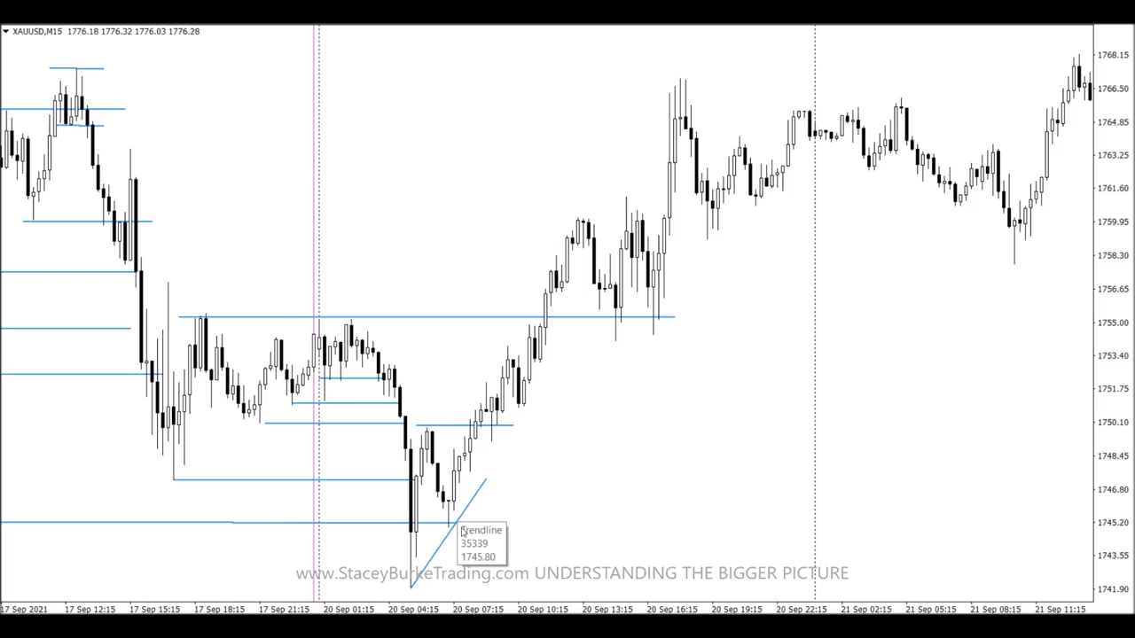
pyautogui.scroll(-2, 479, 534)
pyautogui.scroll(-4, 482, 534)
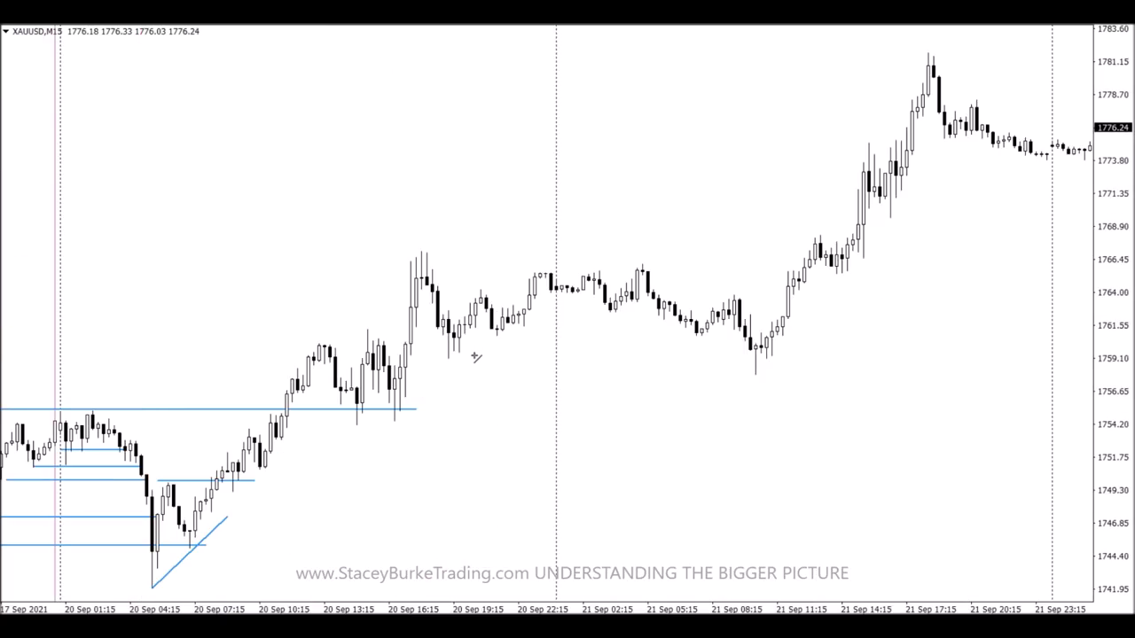
pyautogui.moveTo(448, 360); pyautogui.dragTo(857, 360)
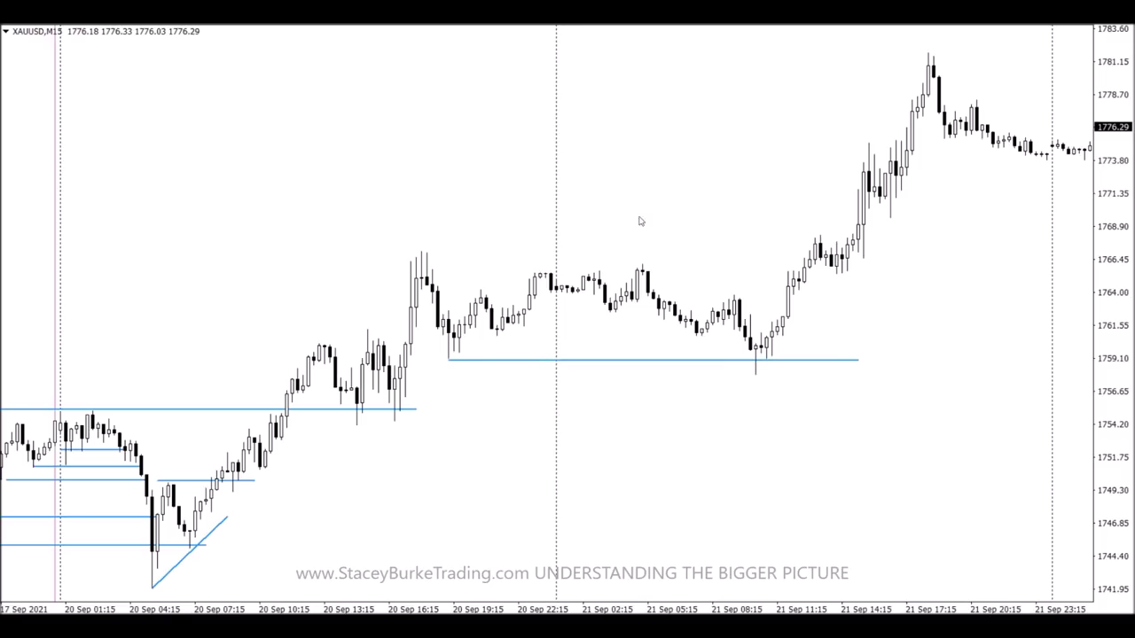
pyautogui.moveTo(411, 252); pyautogui.dragTo(885, 251)
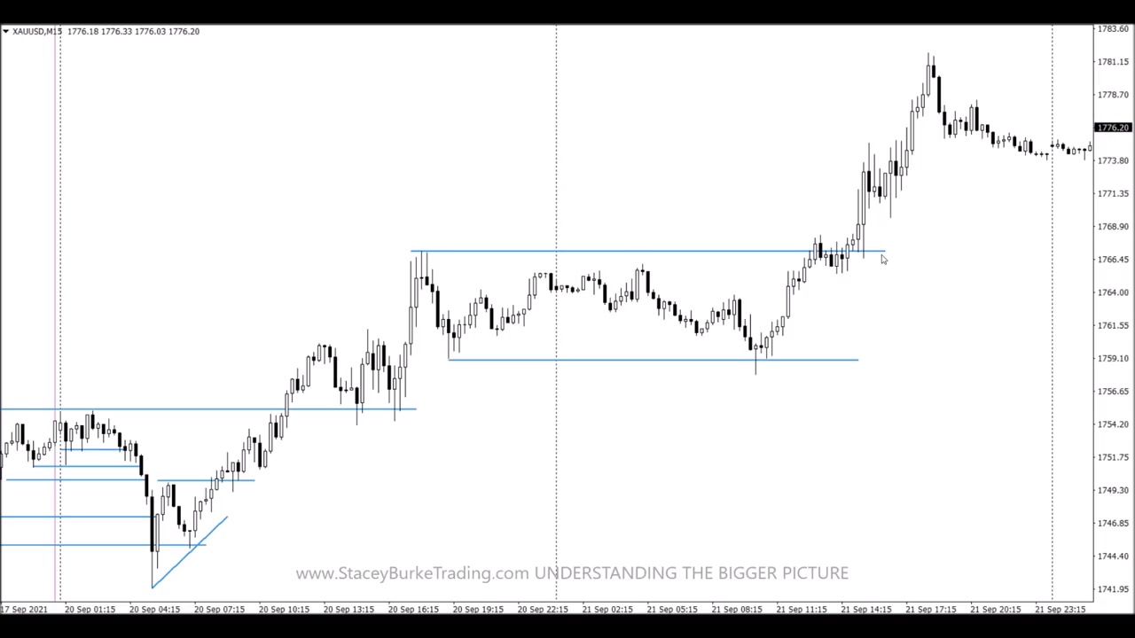
# Draw short horizontal trendlines inside the new range at the highs around the 21 September open and below the two stepped-down lows
pyautogui.scroll(-3, 737, 258)
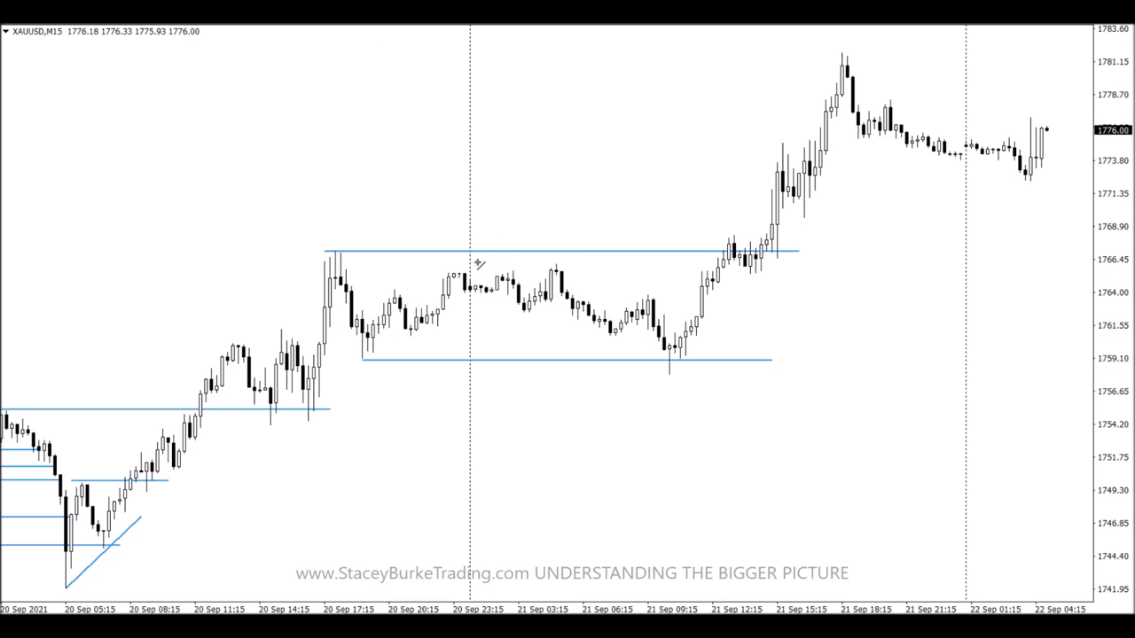
pyautogui.moveTo(448, 268); pyautogui.dragTo(568, 268)
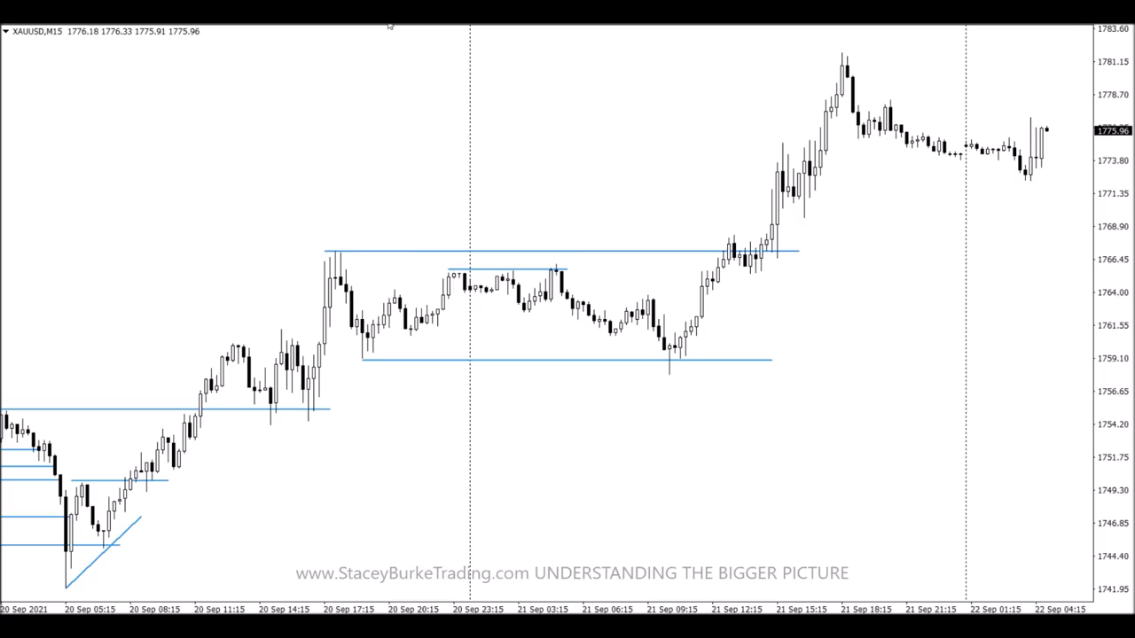
pyautogui.moveTo(513, 313); pyautogui.dragTo(575, 312)
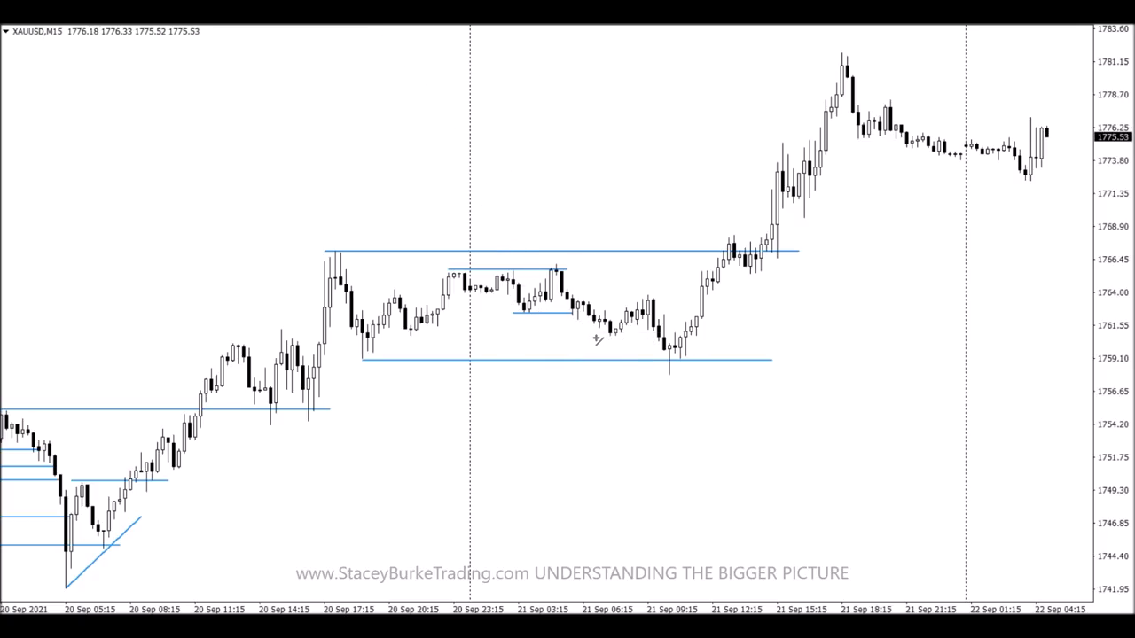
pyautogui.moveTo(598, 338); pyautogui.dragTo(659, 338)
# Draw short horizontal trendlines at the rebound level just after the 21 September low and at the swing high above the range
pyautogui.moveTo(670, 333)
pyautogui.mouseDown()
pyautogui.moveTo(708, 332)
pyautogui.moveTo(671, 339)
pyautogui.mouseUp()
pyautogui.click(671, 338)
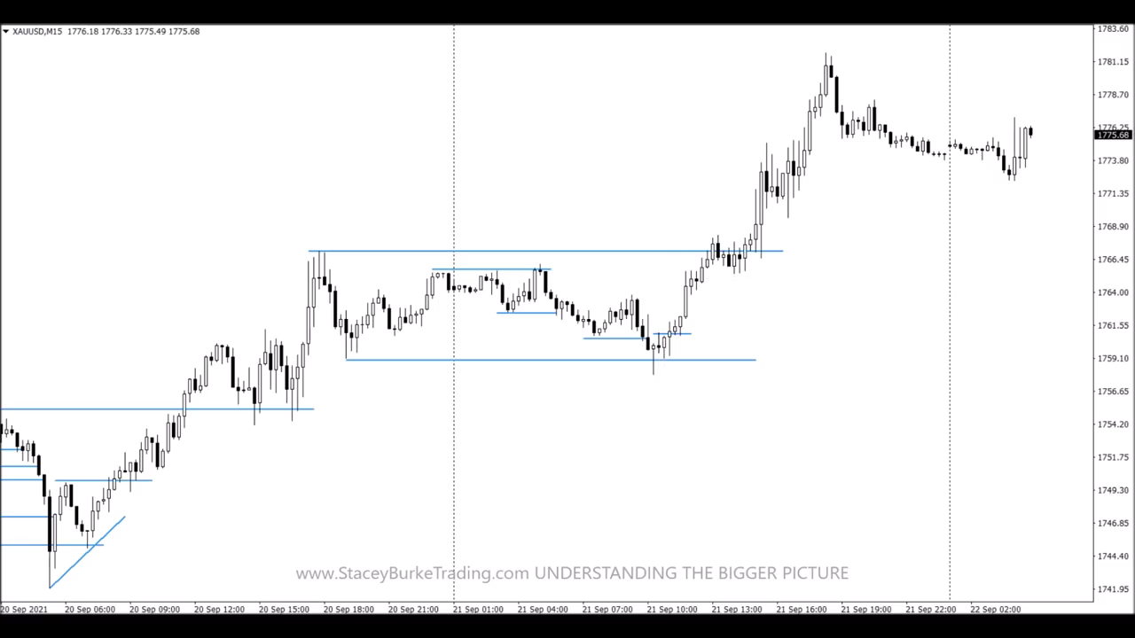
pyautogui.moveTo(708, 233); pyautogui.dragTo(768, 233)
pyautogui.scroll(2, 186, 486)
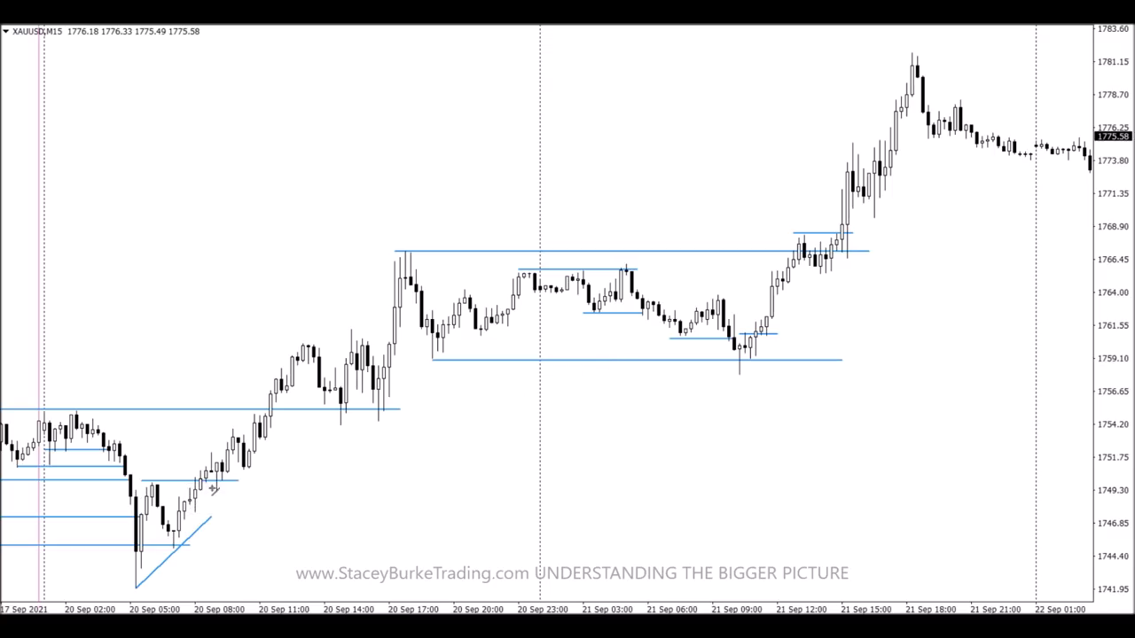
# Compare the 21 September breakout with Fibonacci levels drawn from the high to the low of the preceding sideways range, and delete the levels
pyautogui.scroll(-2, 652, 347)
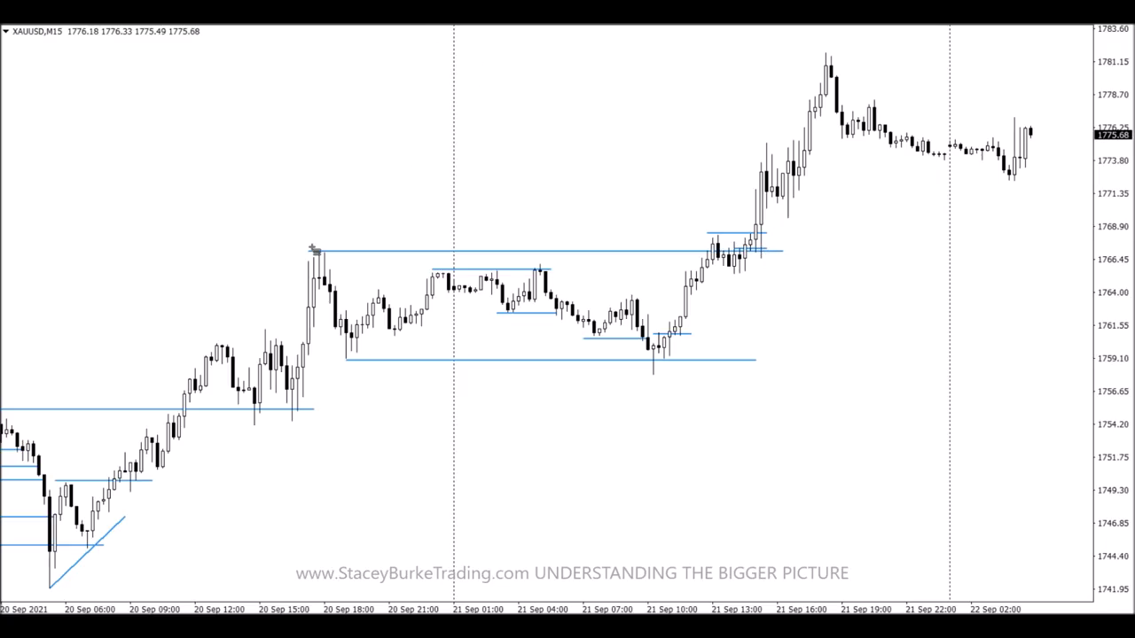
pyautogui.moveTo(315, 251); pyautogui.dragTo(418, 362)
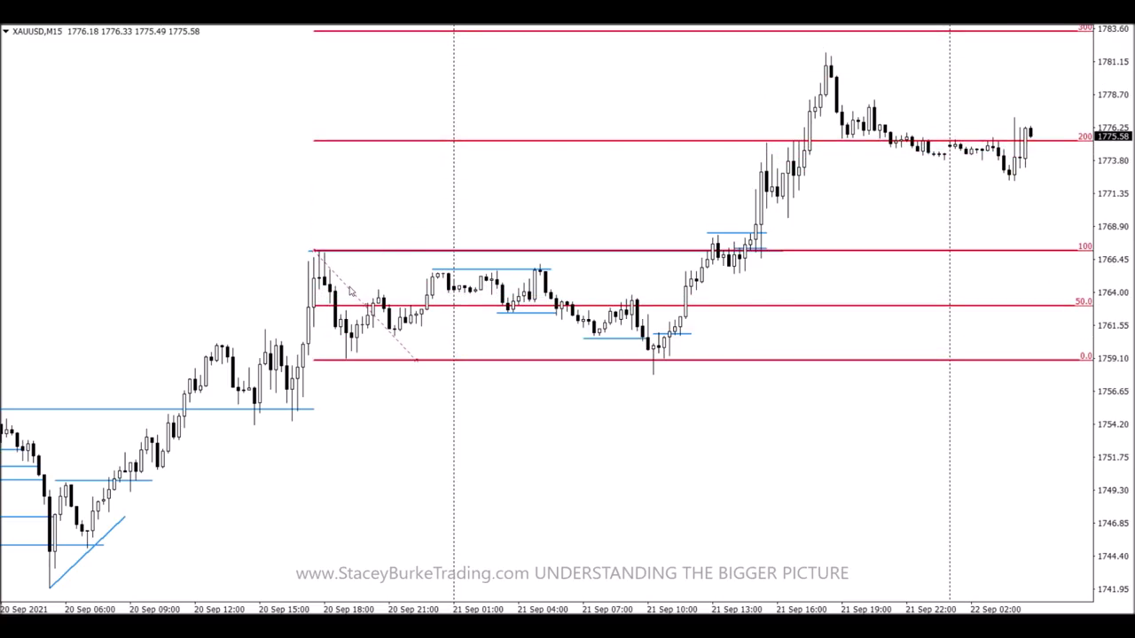
pyautogui.press('BackSpace')
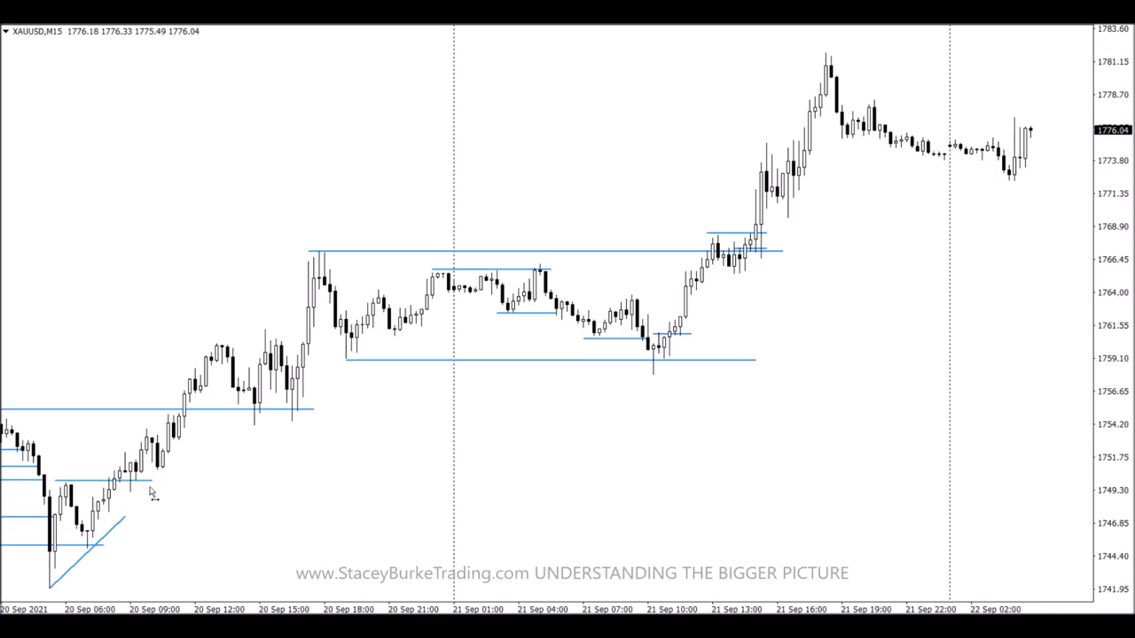
# Extend the early 20 September rebound-high trendline into 22 September, and draw horizontal trendlines from the two pullback lows of the 21 September afternoon rally
pyautogui.moveTo(156, 486)
pyautogui.mouseDown()
pyautogui.moveTo(1024, 446)
pyautogui.moveTo(1117, 476)
pyautogui.moveTo(1117, 491)
pyautogui.moveTo(904, 458)
pyautogui.mouseUp()
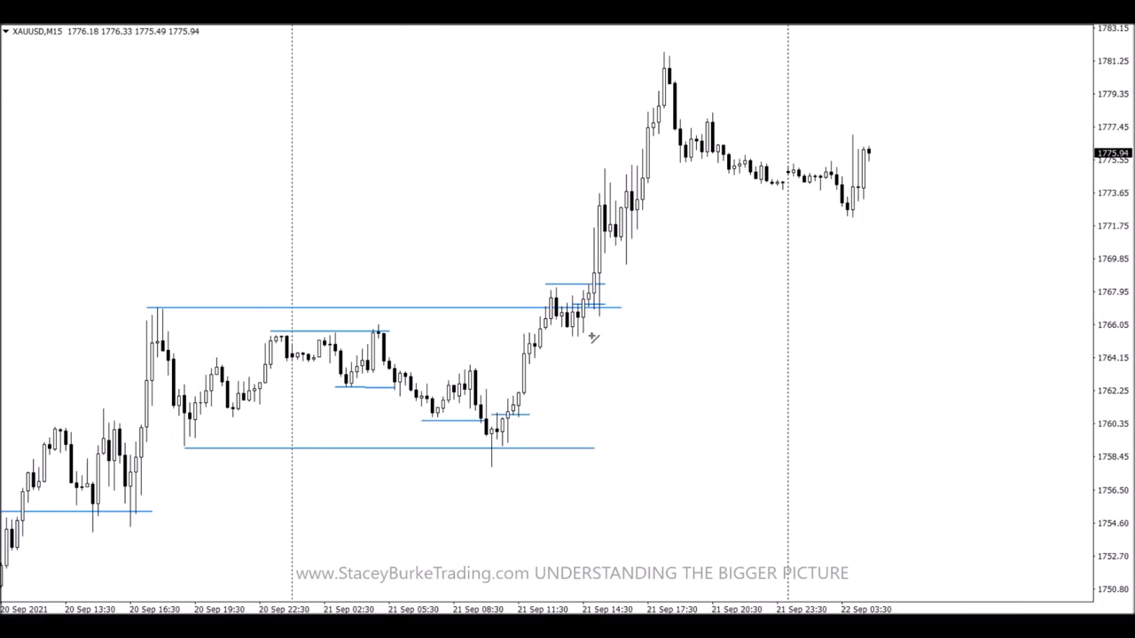
pyautogui.moveTo(572, 336); pyautogui.dragTo(1036, 337)
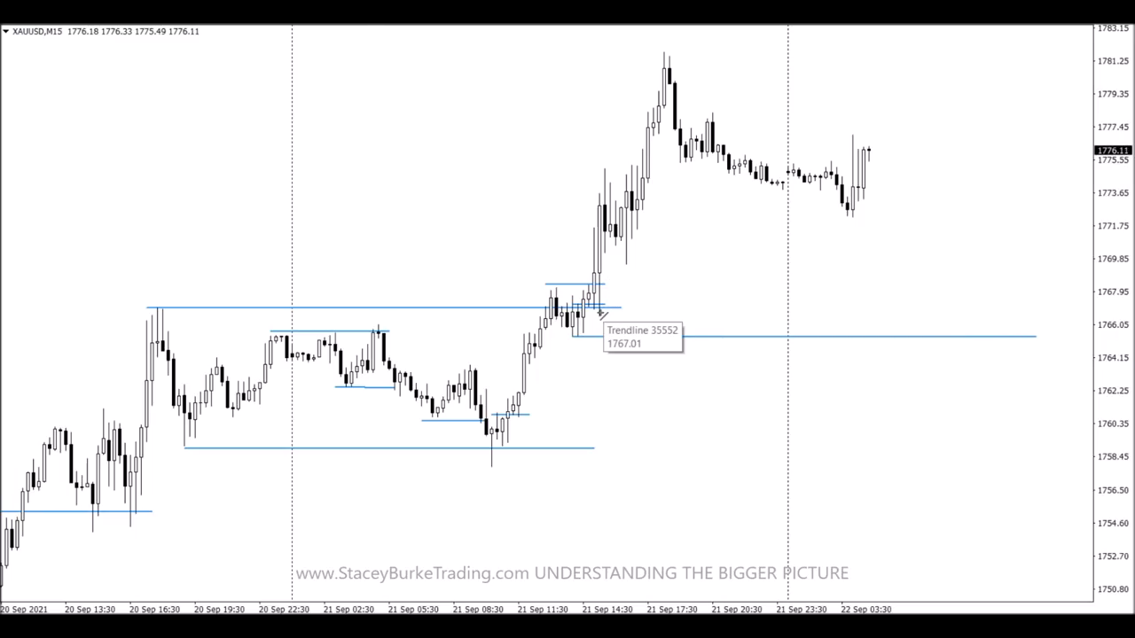
pyautogui.moveTo(626, 262); pyautogui.dragTo(1057, 264)
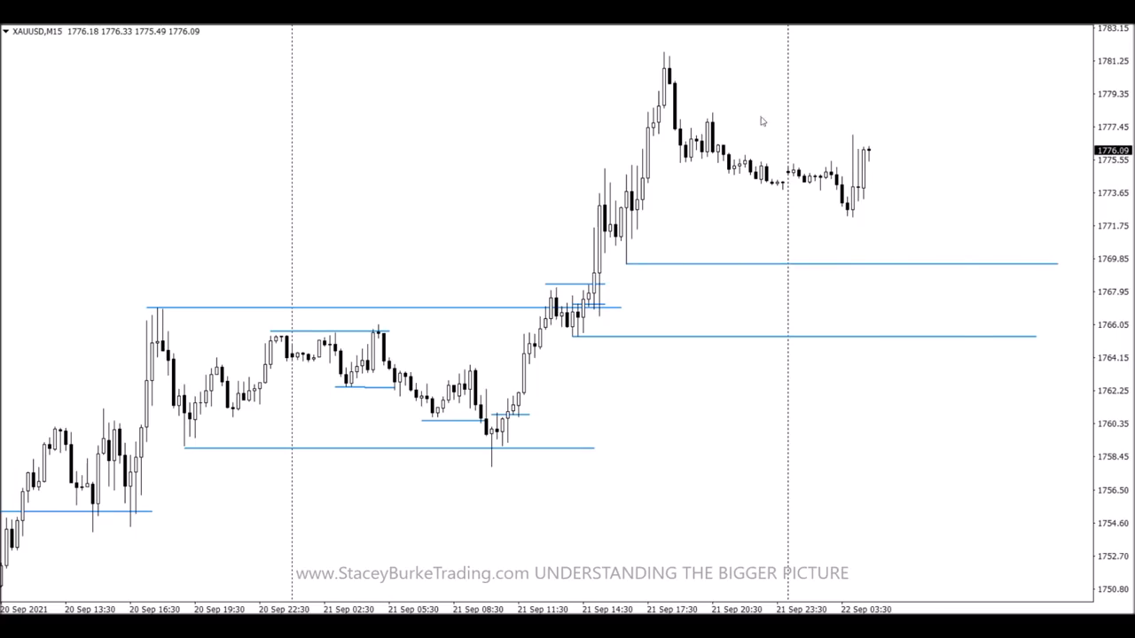
# Draw horizontal trendlines at the 21 September peak, the lower high after it and the high before the day's low, and level the short early-morning line
pyautogui.moveTo(653, 54); pyautogui.dragTo(1047, 52)
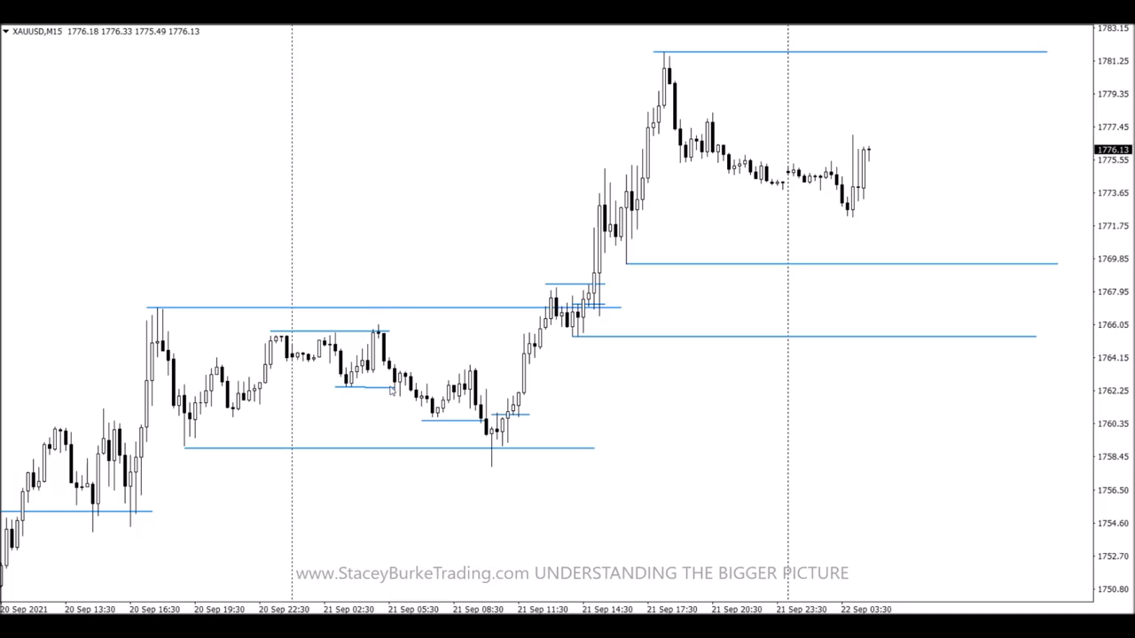
pyautogui.moveTo(391, 390); pyautogui.dragTo(396, 391)
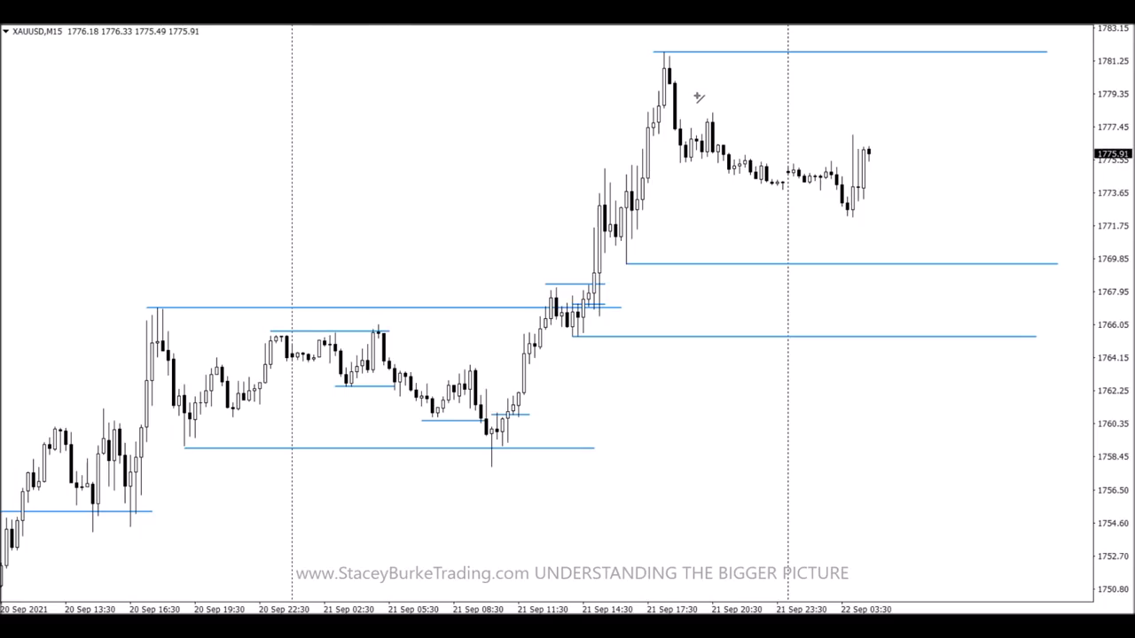
pyautogui.moveTo(701, 111); pyautogui.dragTo(917, 111)
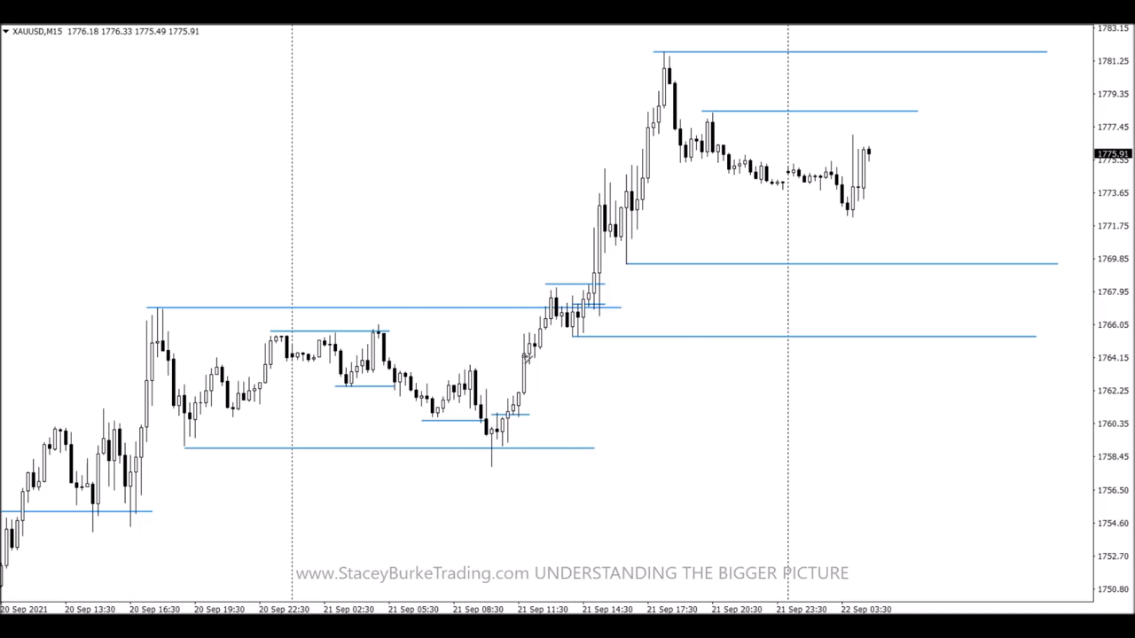
pyautogui.moveTo(465, 367); pyautogui.dragTo(548, 366)
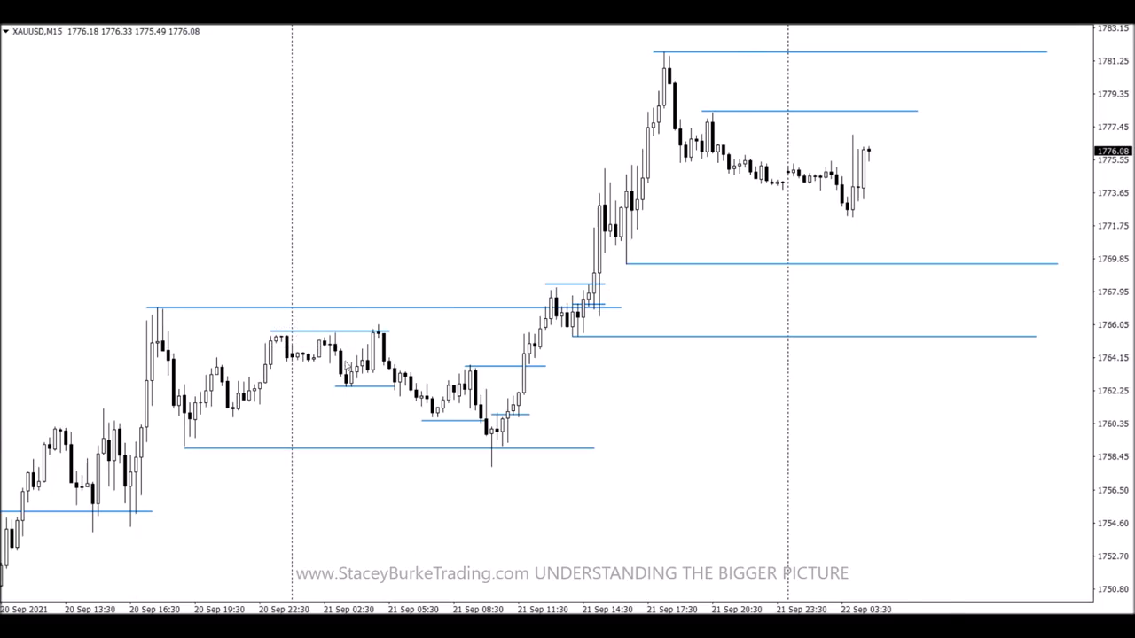
# Mark the range after the 15 September drop with horizontal trendlines from its low and its high into 16 September
pyautogui.scroll(10, 347, 367)
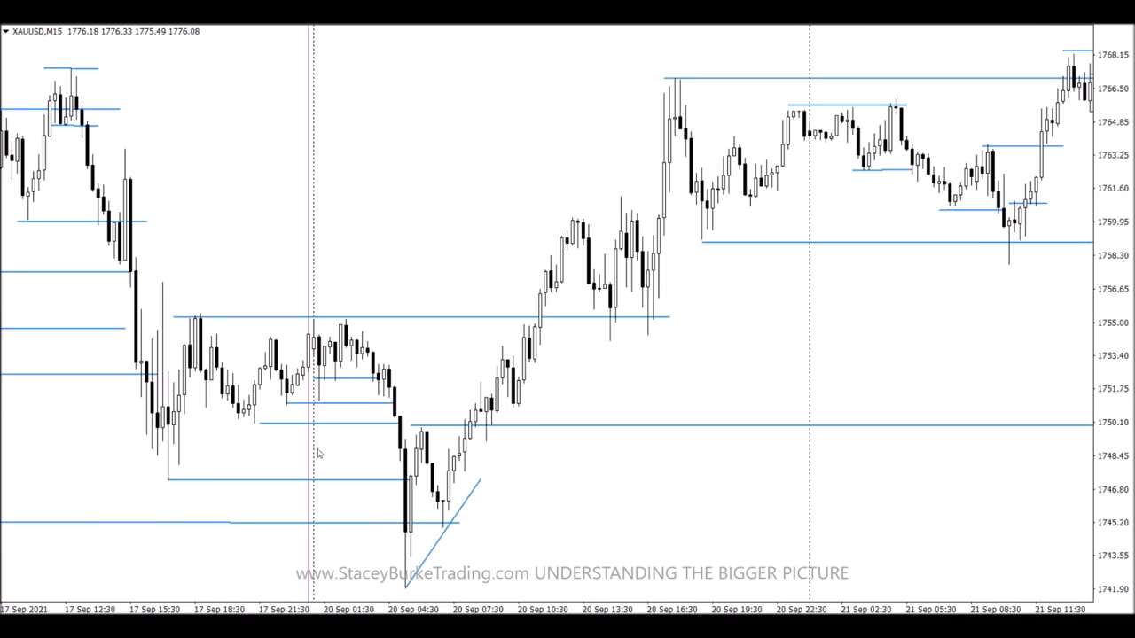
pyautogui.scroll(12, 424, 366)
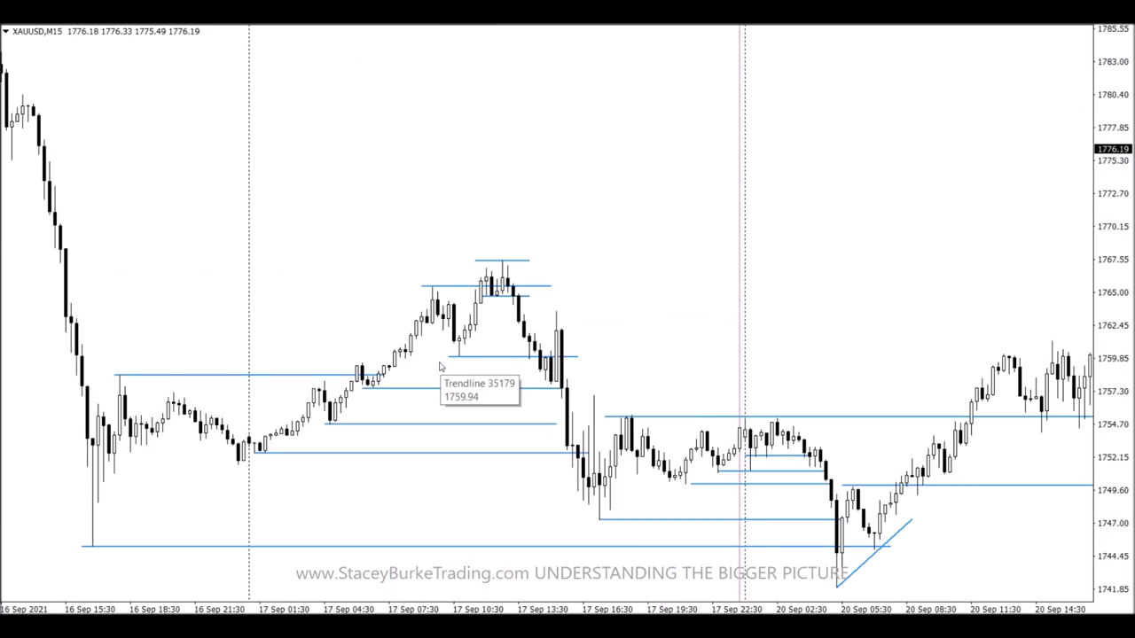
pyautogui.scroll(4, 439, 367)
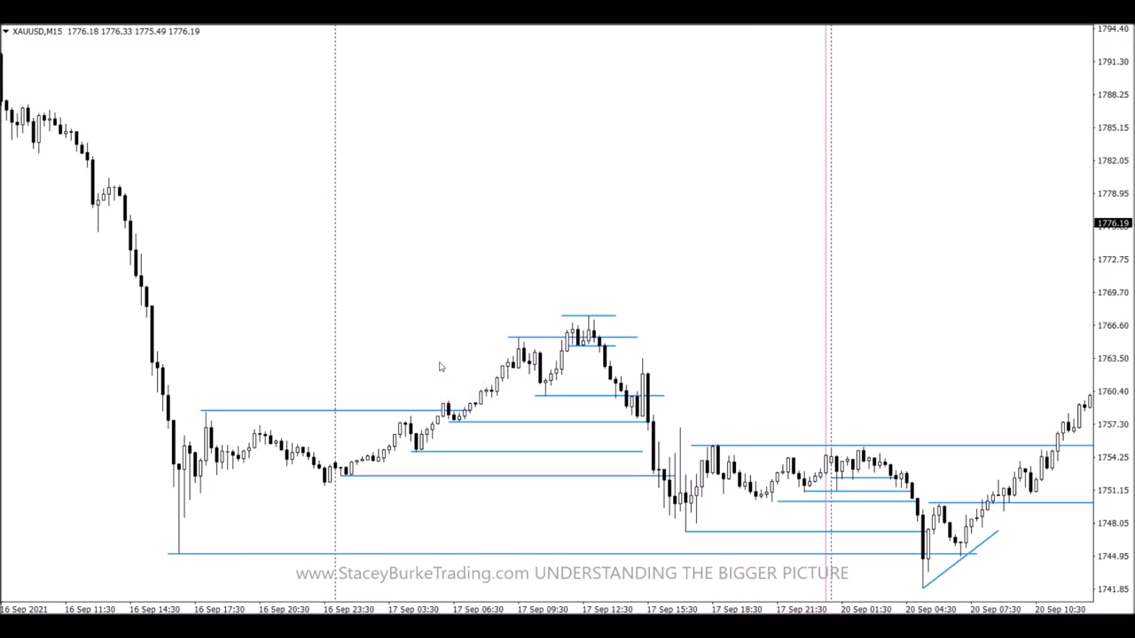
pyautogui.scroll(20, 439, 366)
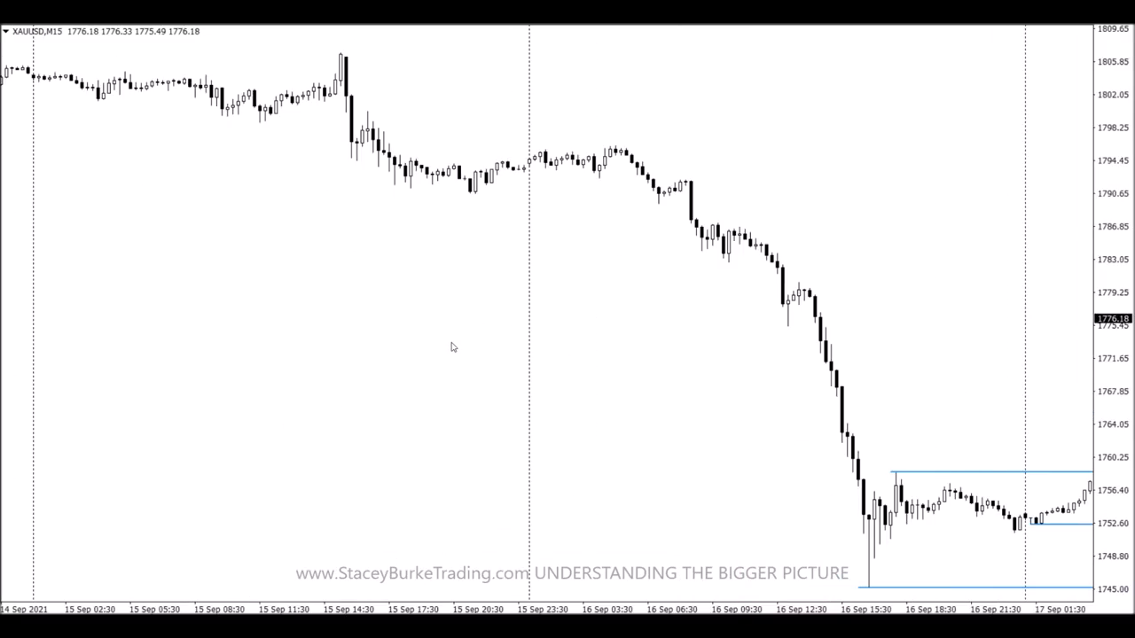
pyautogui.moveTo(460, 194); pyautogui.dragTo(729, 194)
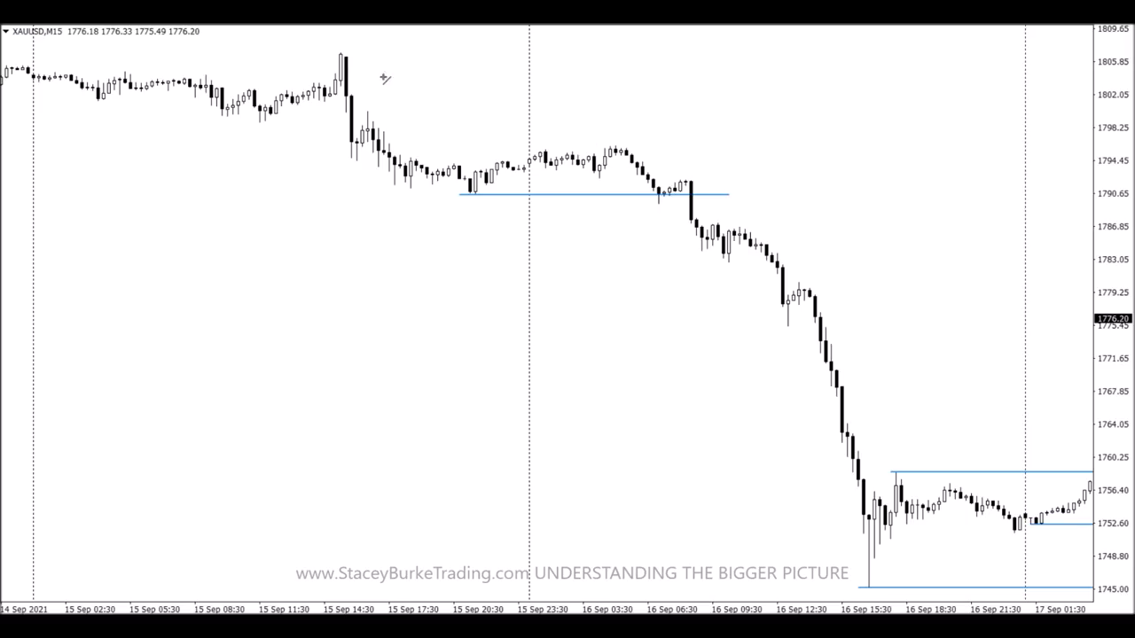
pyautogui.moveTo(362, 109); pyautogui.dragTo(761, 108)
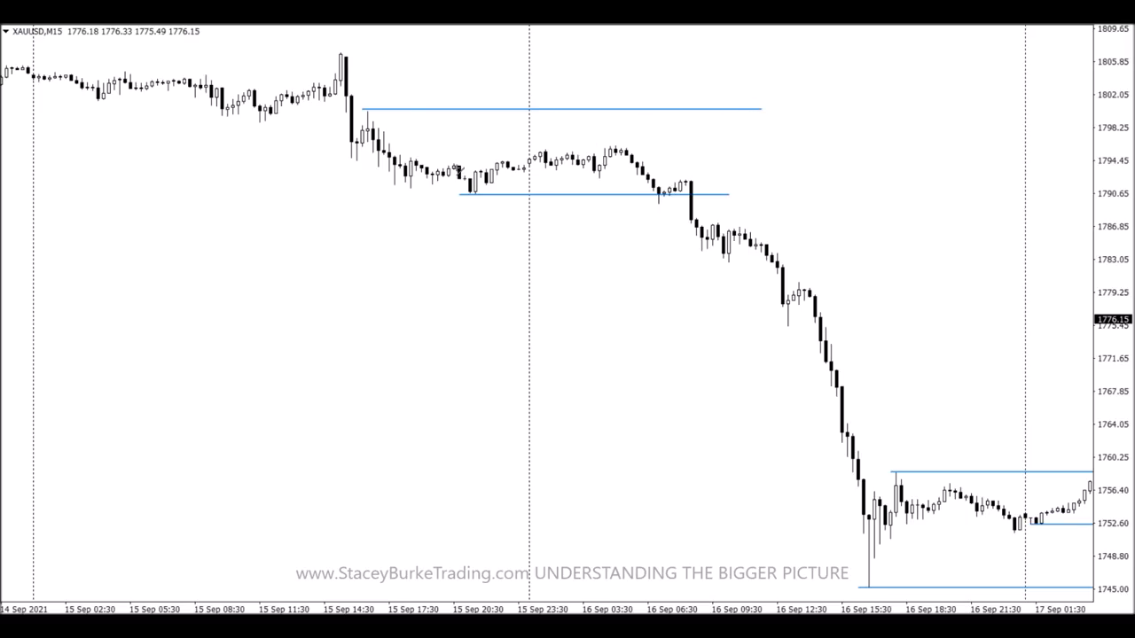
# Draw horizontal trendlines inside the 15–16 September range at the evening high, the 16 September opening high and the early-morning pullback low
pyautogui.moveTo(404, 156); pyautogui.dragTo(702, 156)
pyautogui.moveTo(536, 151); pyautogui.dragTo(654, 150)
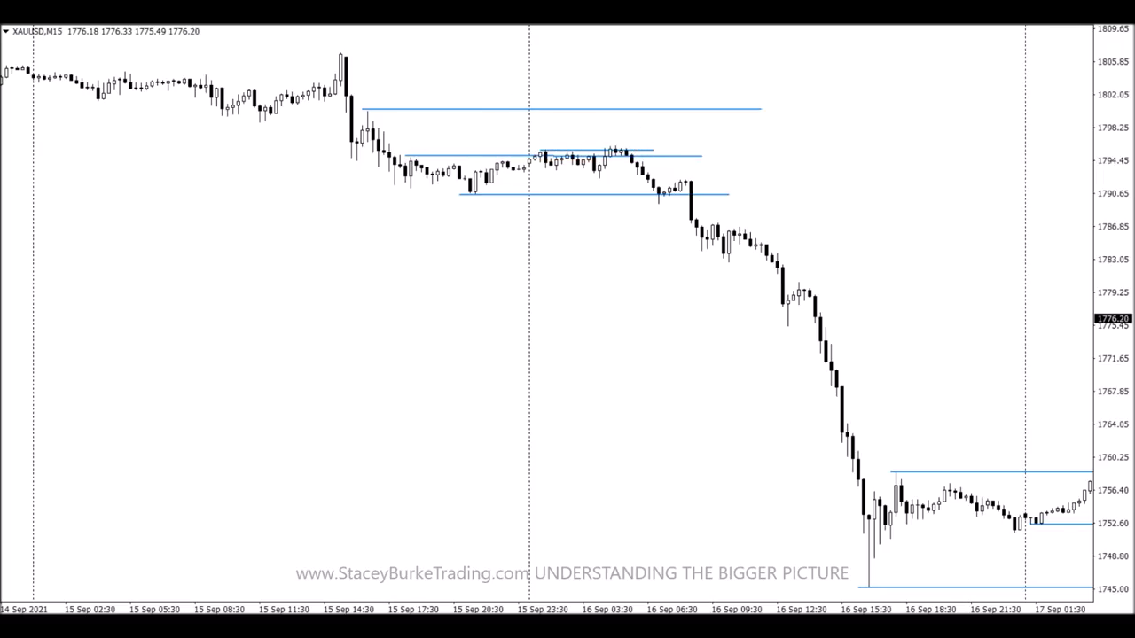
pyautogui.moveTo(594, 176); pyautogui.dragTo(716, 176)
pyautogui.scroll(-15, 690, 233)
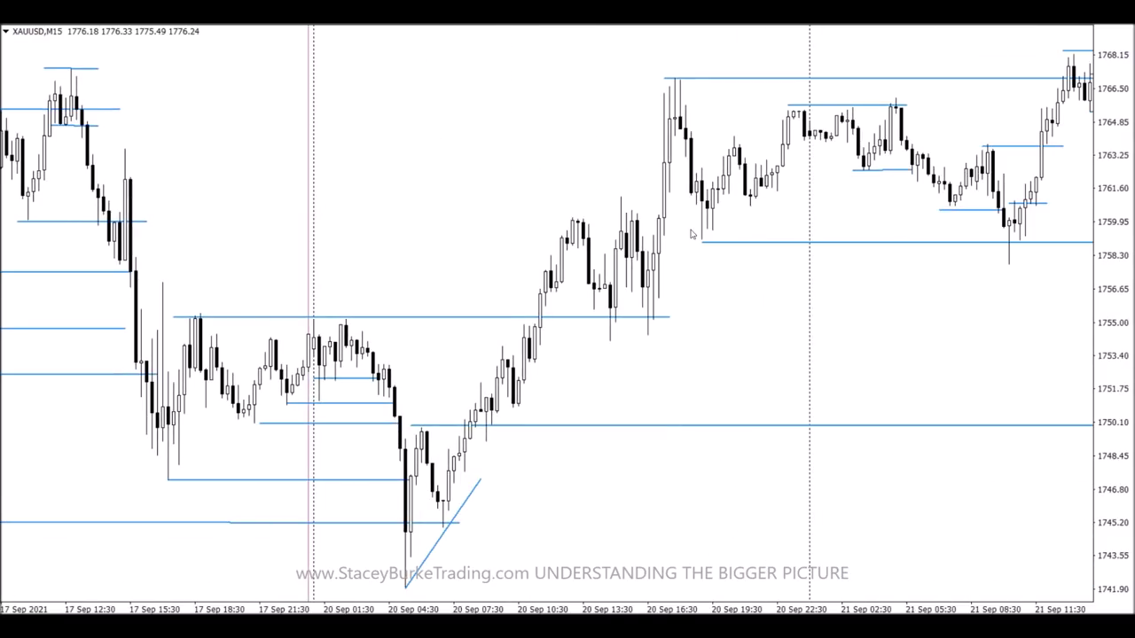
pyautogui.scroll(-5, 678, 235)
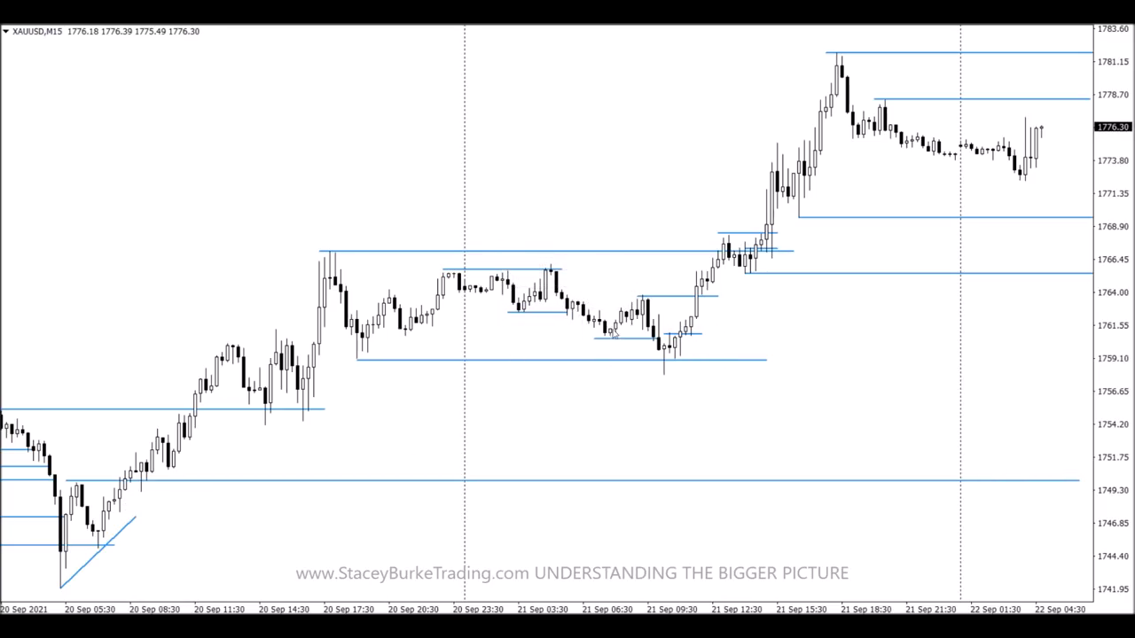
pyautogui.scroll(-5, 656, 404)
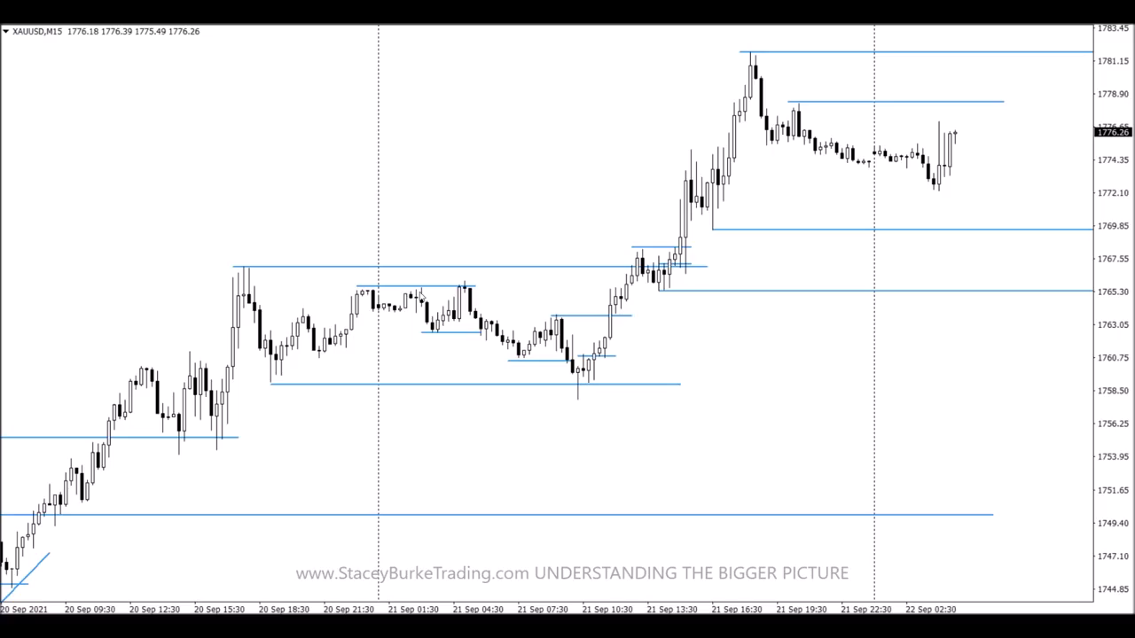
pyautogui.scroll(10, 421, 306)
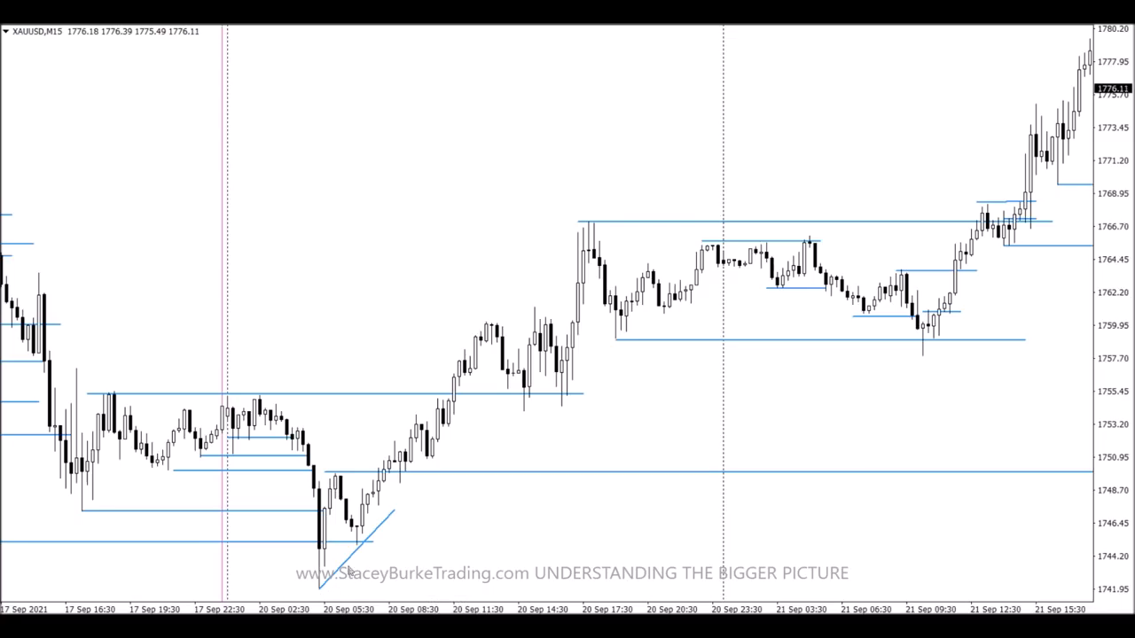
pyautogui.scroll(-5, 450, 545)
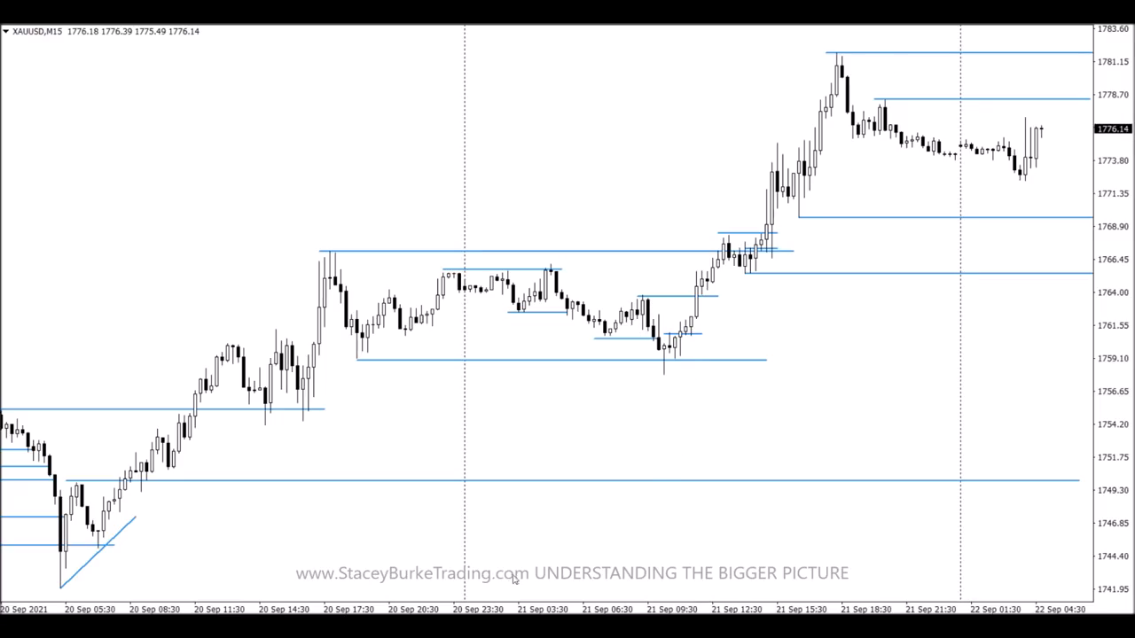
# Switch to the S&P.fs M15 chart, compress its price scale, and draw horizontal trendlines from the 20 September morning and afternoon highs
pyautogui.hotkey('ctrl', 'Tab')
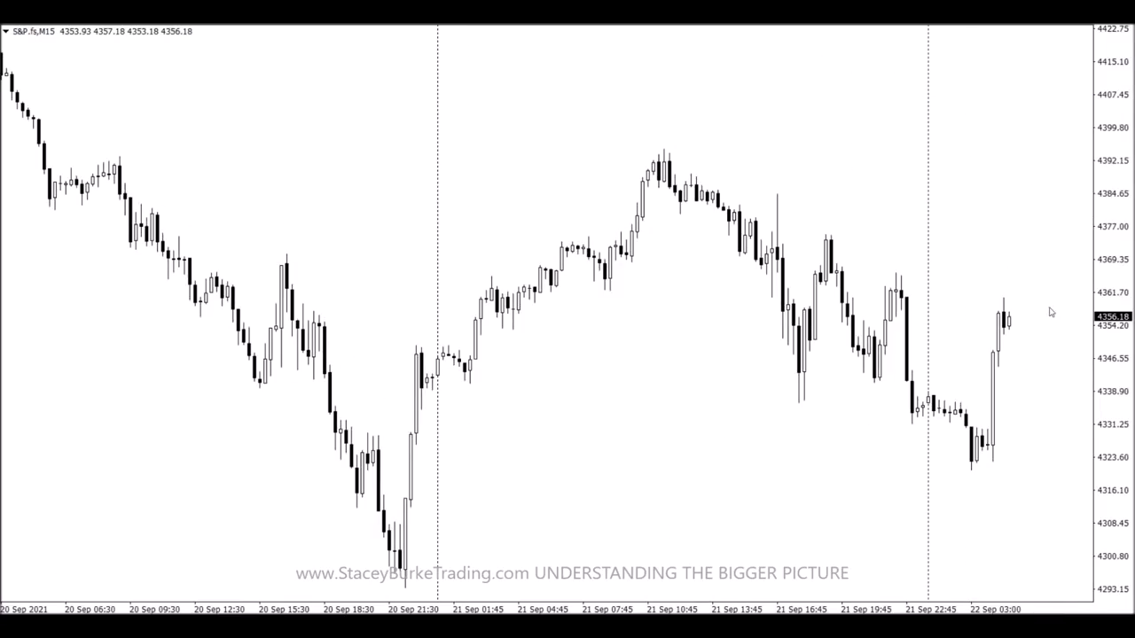
pyautogui.moveTo(1118, 145); pyautogui.dragTo(1115, 172)
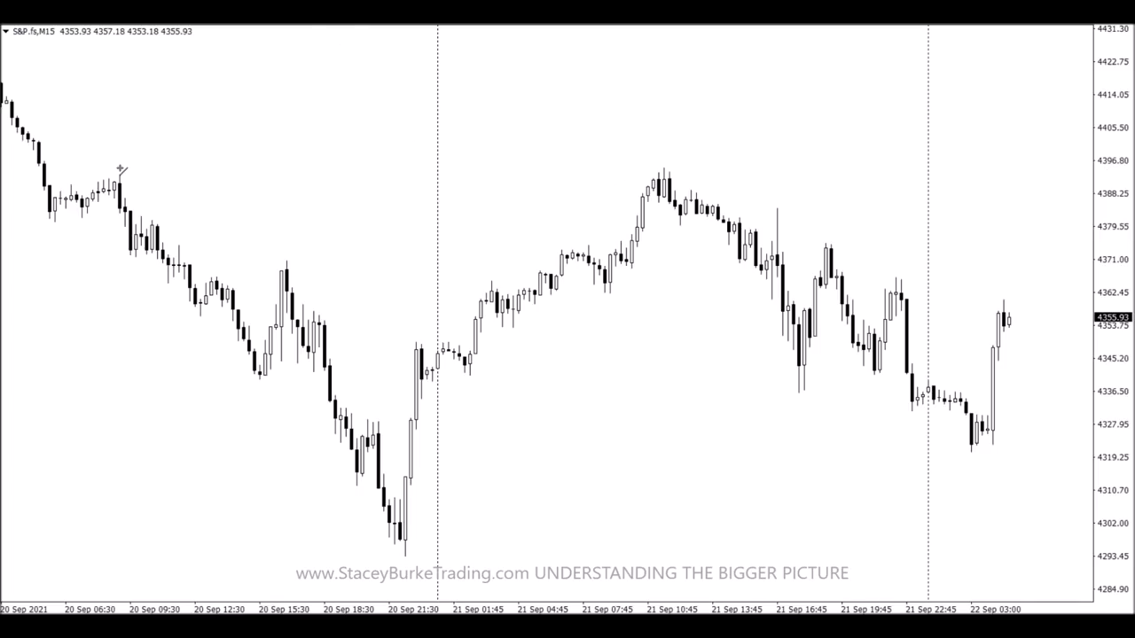
pyautogui.moveTo(119, 173); pyautogui.dragTo(932, 172)
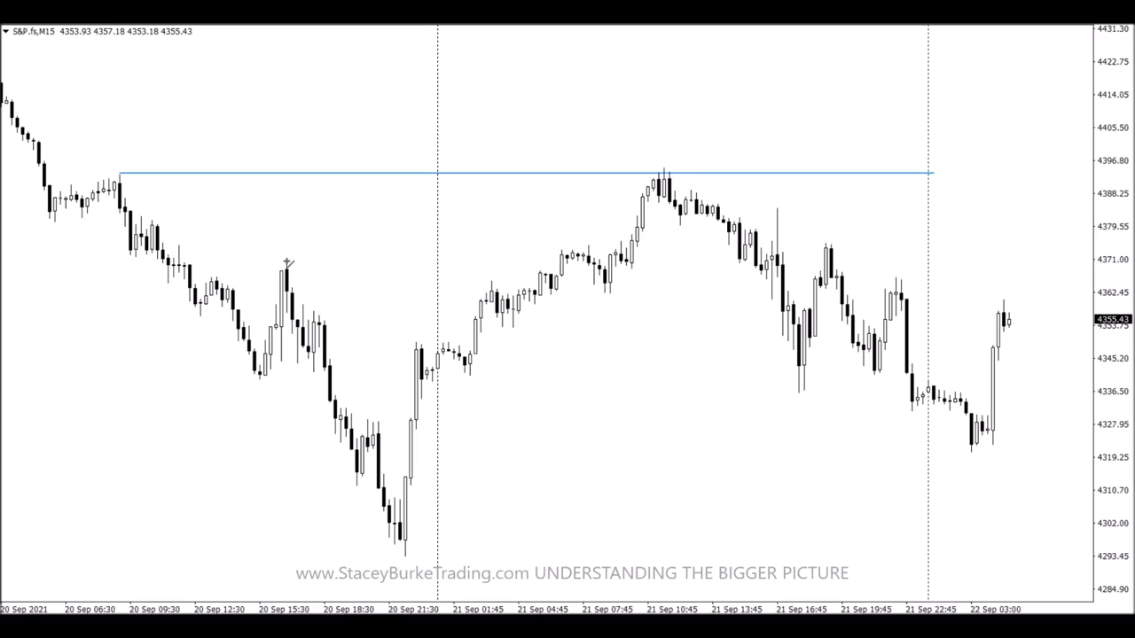
pyautogui.moveTo(283, 260); pyautogui.dragTo(585, 260)
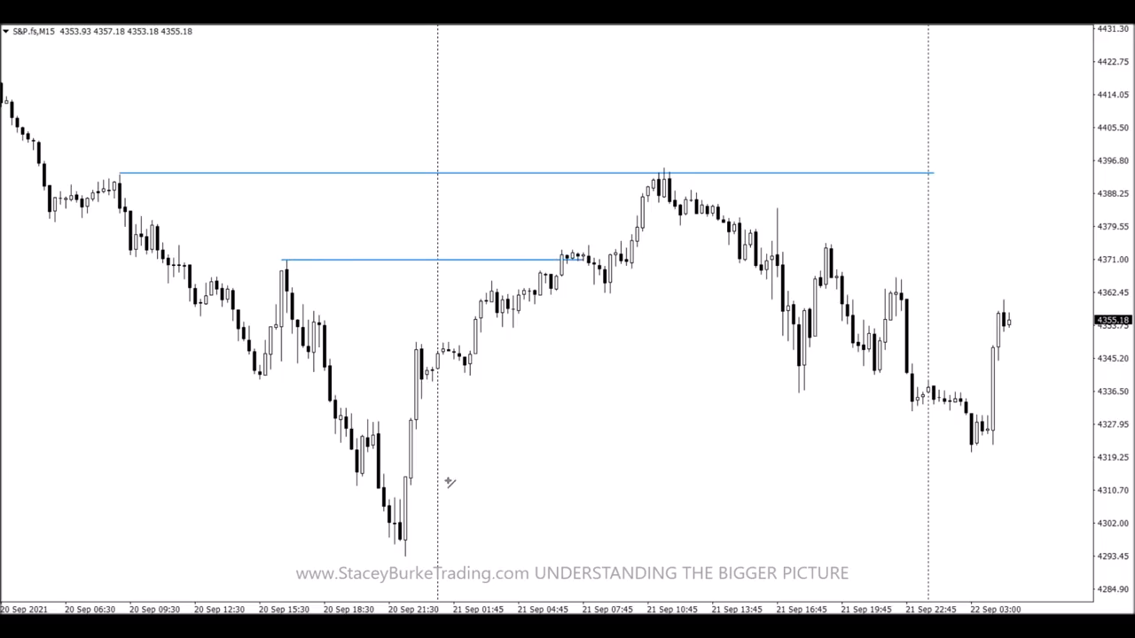
# Draw a long horizontal trendline from the 20 September low, and short ones at the last high before it and at the rebound high
pyautogui.moveTo(405, 549)
pyautogui.mouseDown()
pyautogui.moveTo(772, 535)
pyautogui.moveTo(928, 552)
pyautogui.mouseUp()
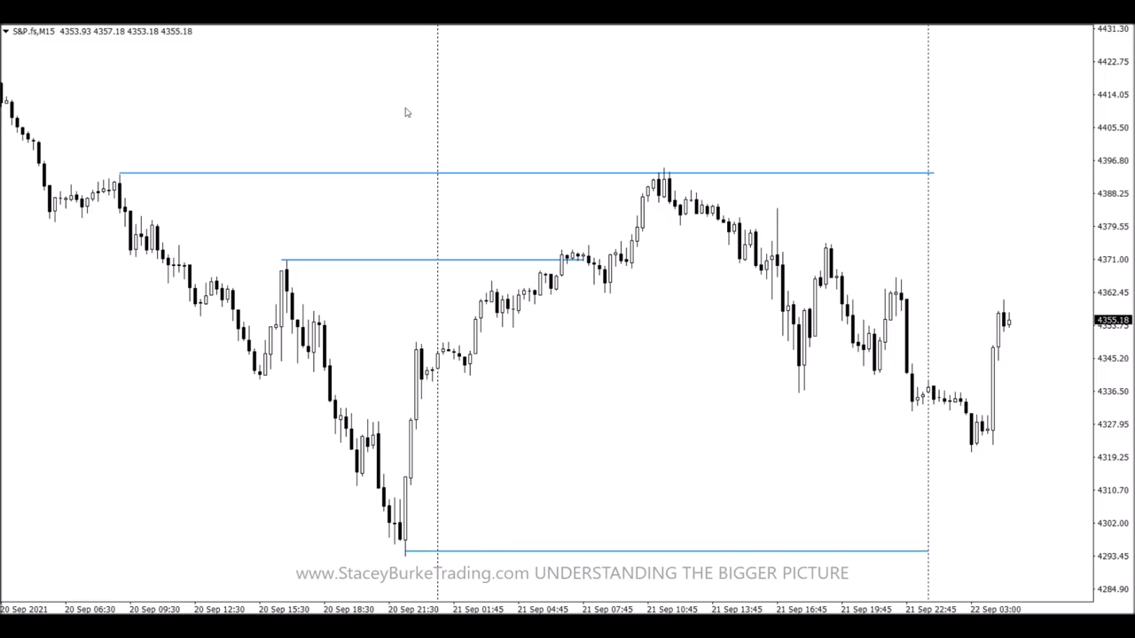
pyautogui.moveTo(357, 415); pyautogui.dragTo(409, 416)
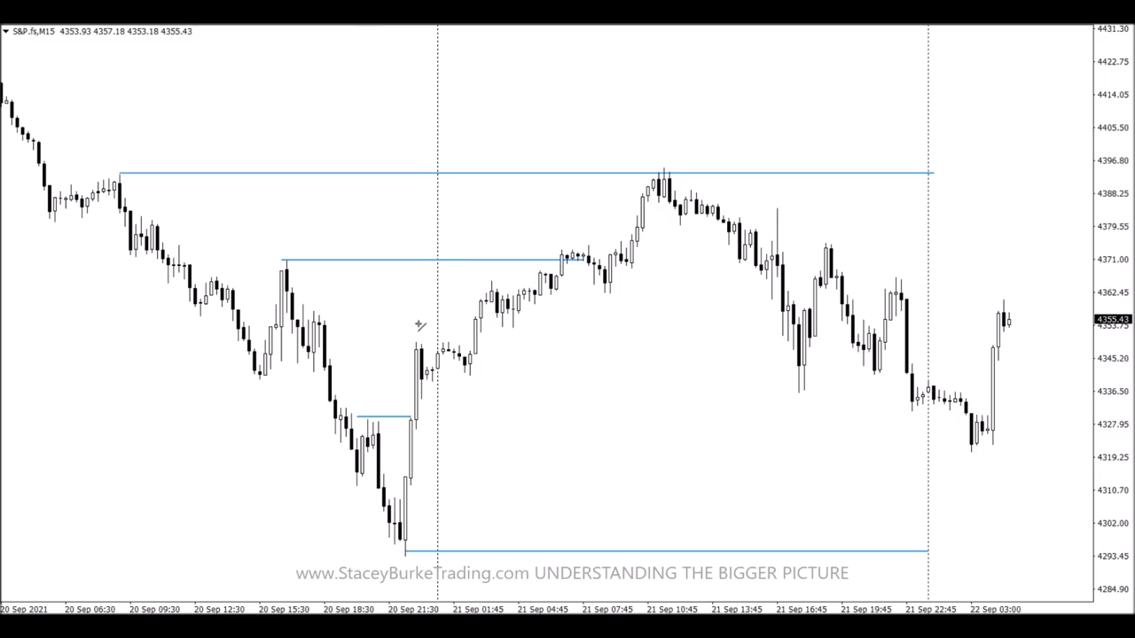
pyautogui.moveTo(405, 338); pyautogui.dragTo(473, 339)
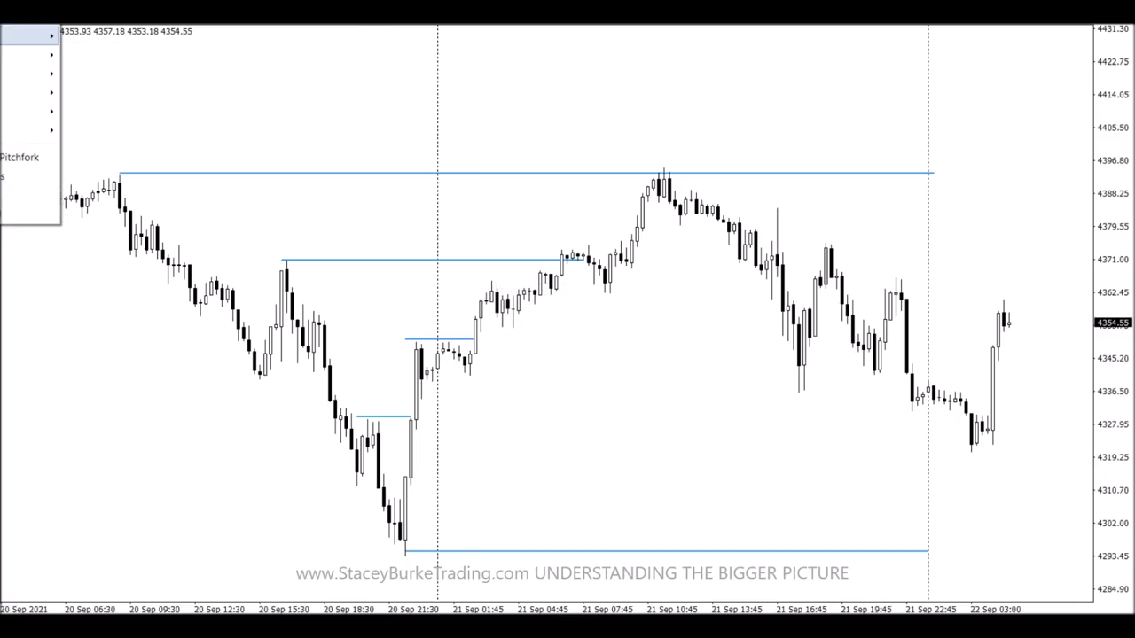
# Frame the small pullback after the 21 September open with a rectangle, and draw a horizontal trendline from its low to the afternoon sell-off low
pyautogui.moveTo(36, 111)
pyautogui.click(71, 111)
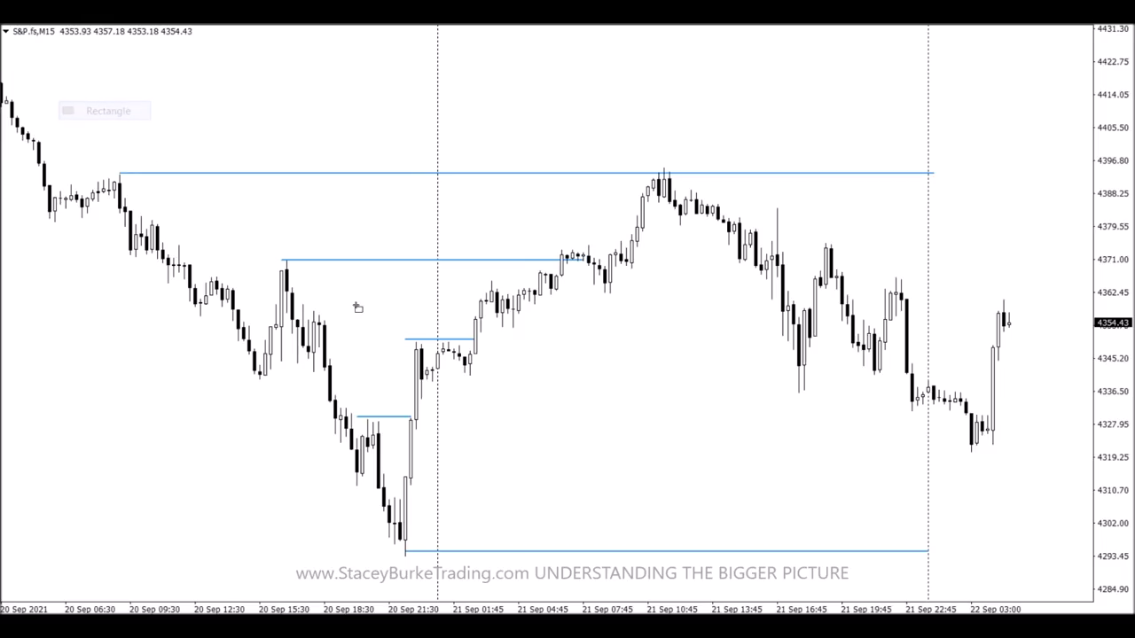
pyautogui.moveTo(454, 349); pyautogui.dragTo(481, 383)
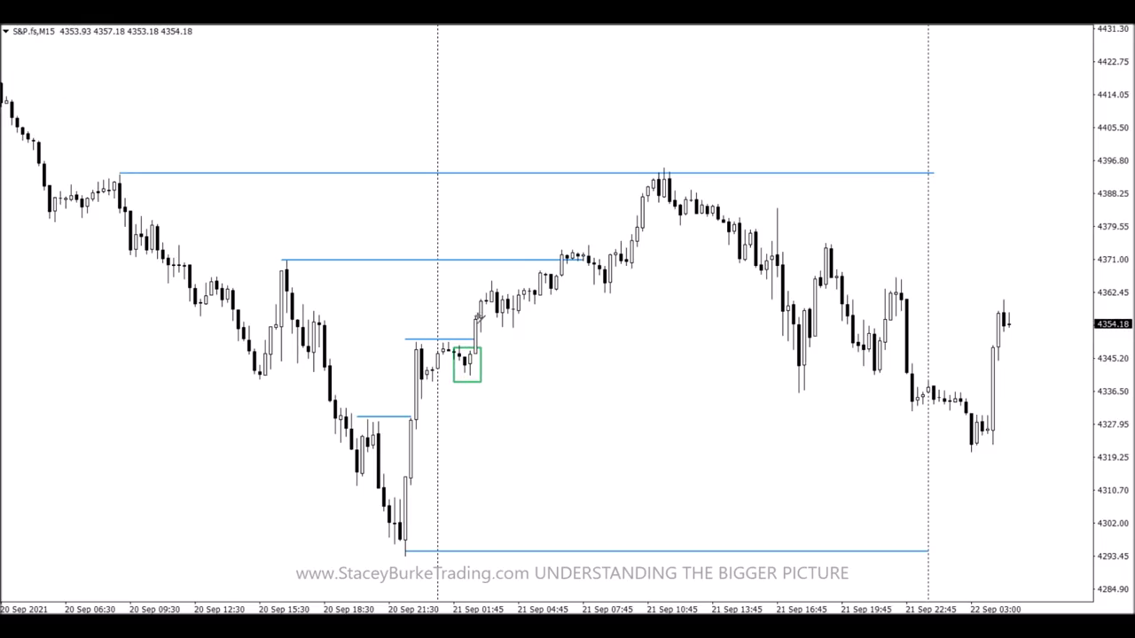
pyautogui.moveTo(466, 375); pyautogui.dragTo(823, 376)
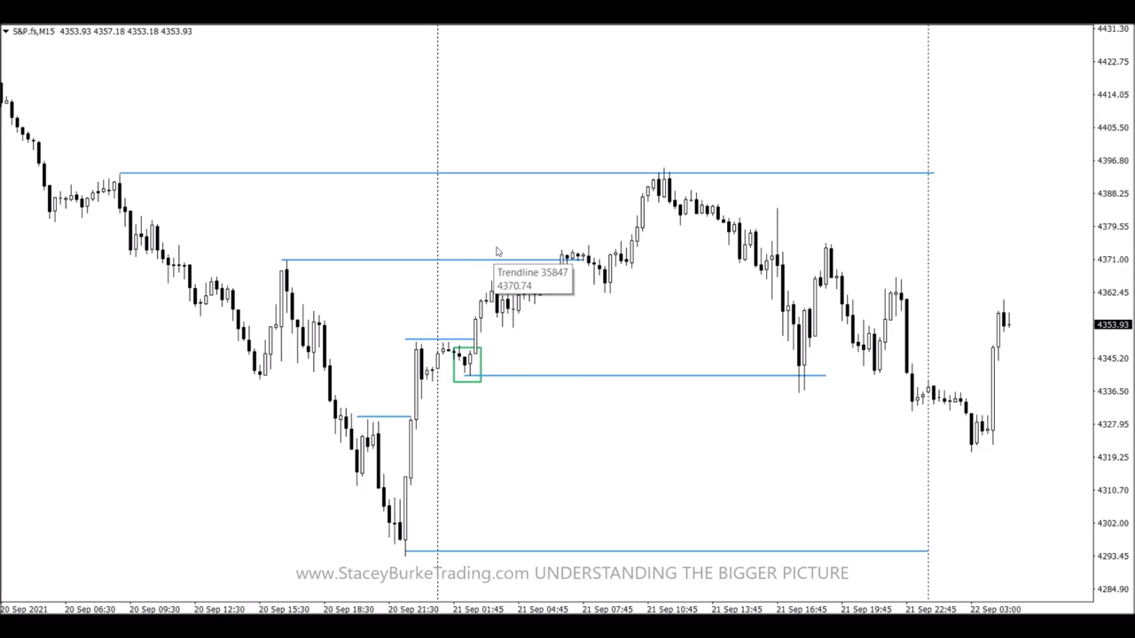
# Draw short horizontal trendlines below the 20 September afternoon low, at the two stepped-up highs of the 21 September rally and just below its peak
pyautogui.moveTo(481, 280); pyautogui.dragTo(560, 280)
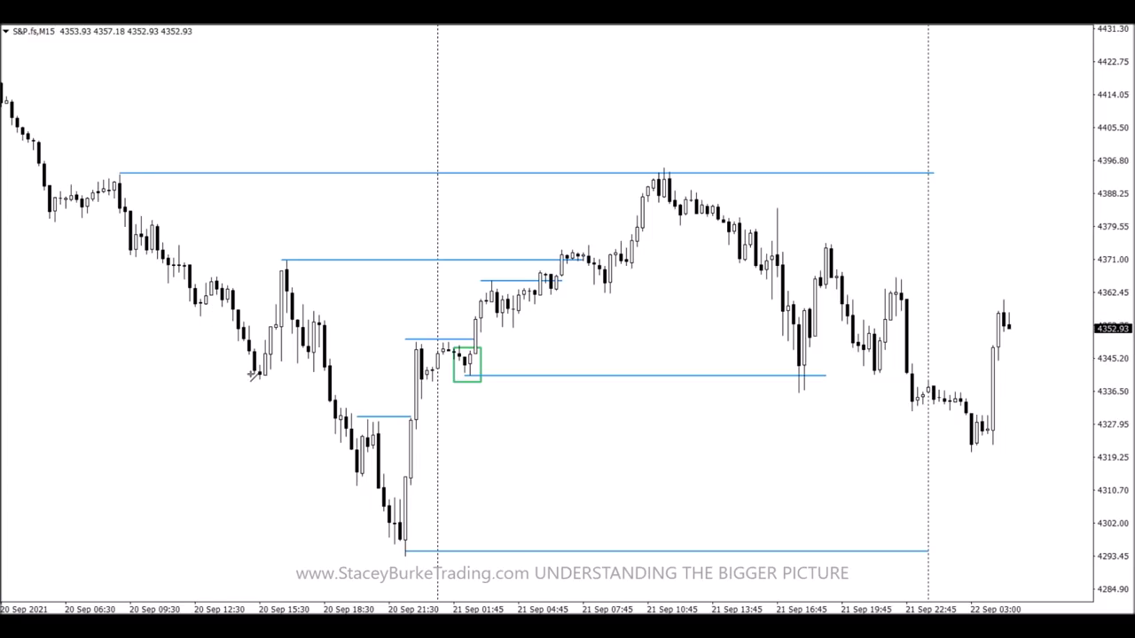
pyautogui.moveTo(238, 380); pyautogui.dragTo(324, 380)
pyautogui.moveTo(550, 241); pyautogui.dragTo(631, 241)
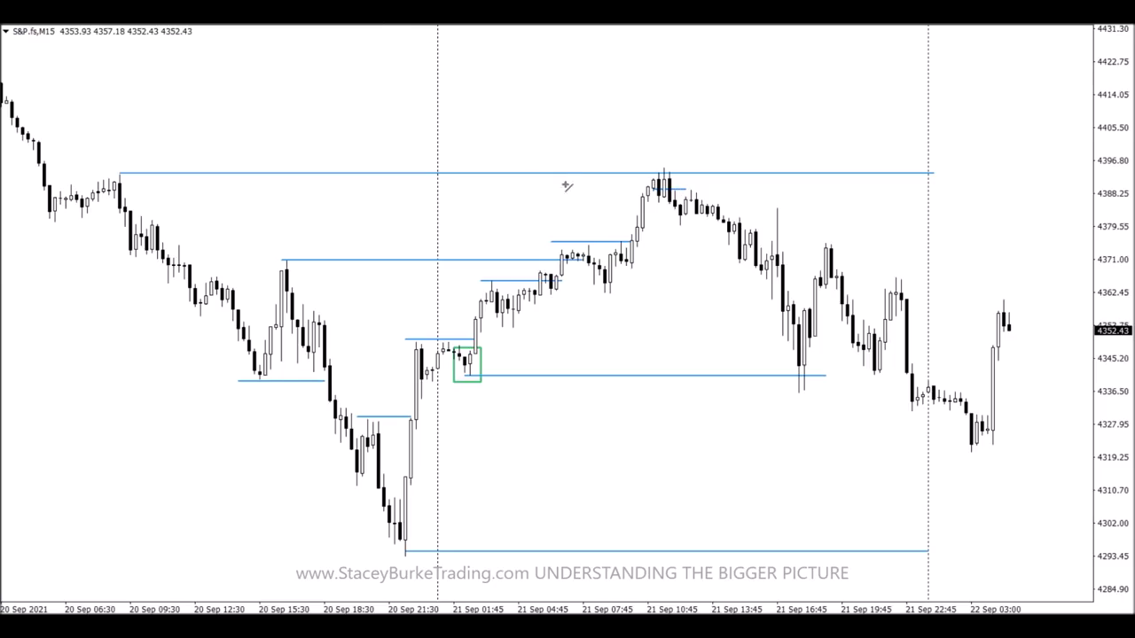
# Draw horizontal trendlines across to the afternoon spike candle at its high, about 4385, and from the last pullback low before the 21 September peak
pyautogui.moveTo(639, 204); pyautogui.dragTo(777, 205)
pyautogui.moveTo(599, 293); pyautogui.dragTo(778, 294)
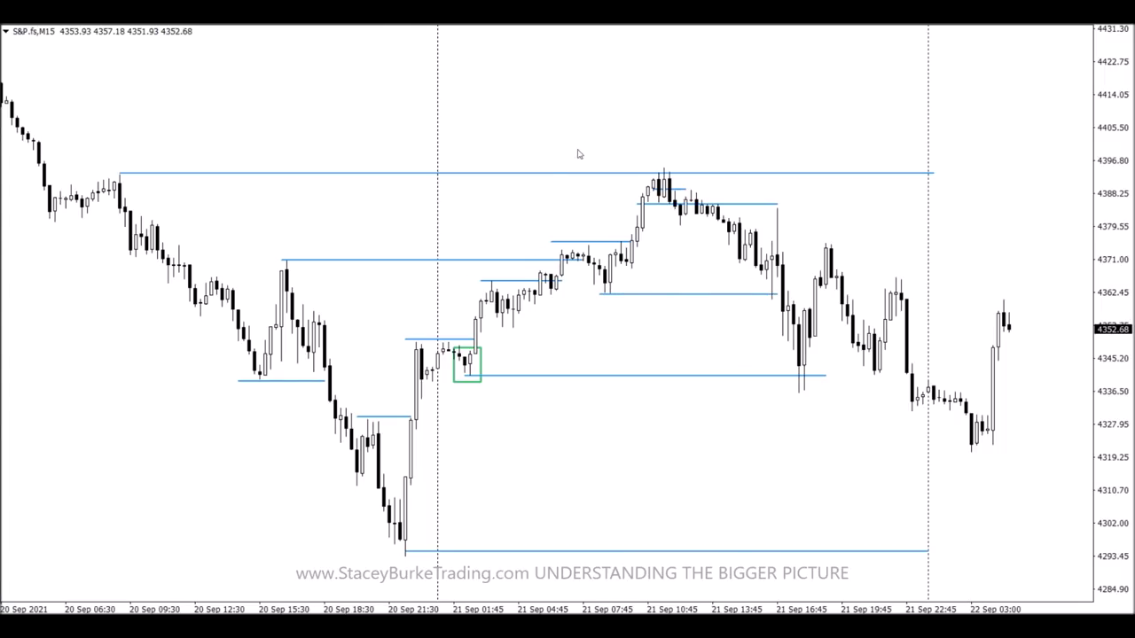
# Draw horizontal trendlines from the early 21 September pullback low to the afternoon sell-off, and from the first low after the peak to the spike candle
pyautogui.moveTo(497, 330); pyautogui.dragTo(789, 330)
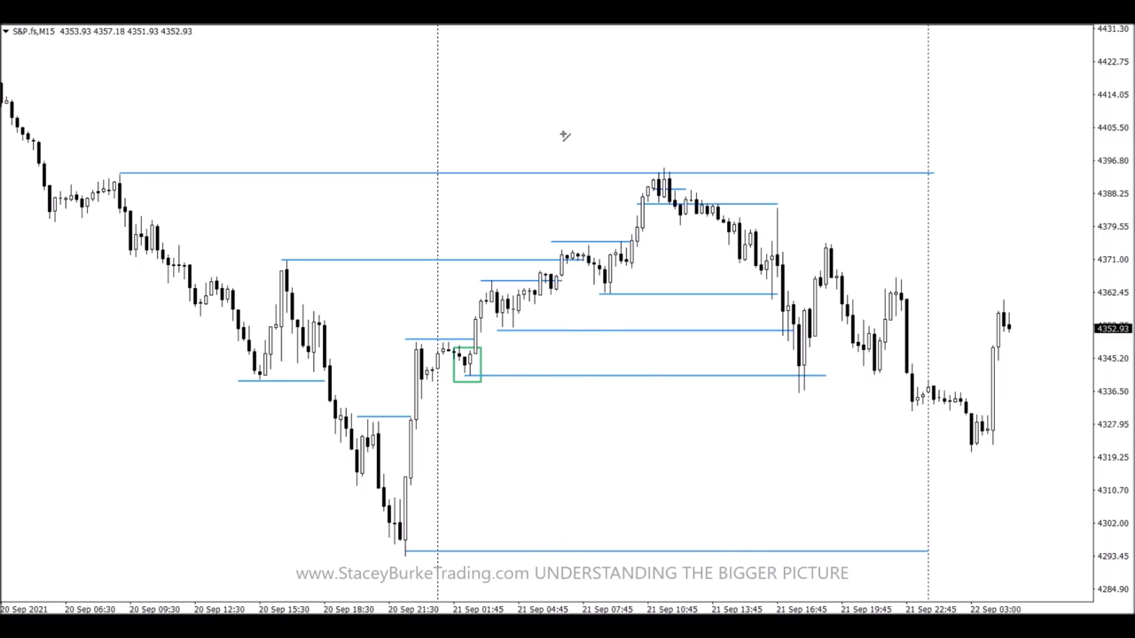
pyautogui.moveTo(675, 224); pyautogui.dragTo(782, 224)
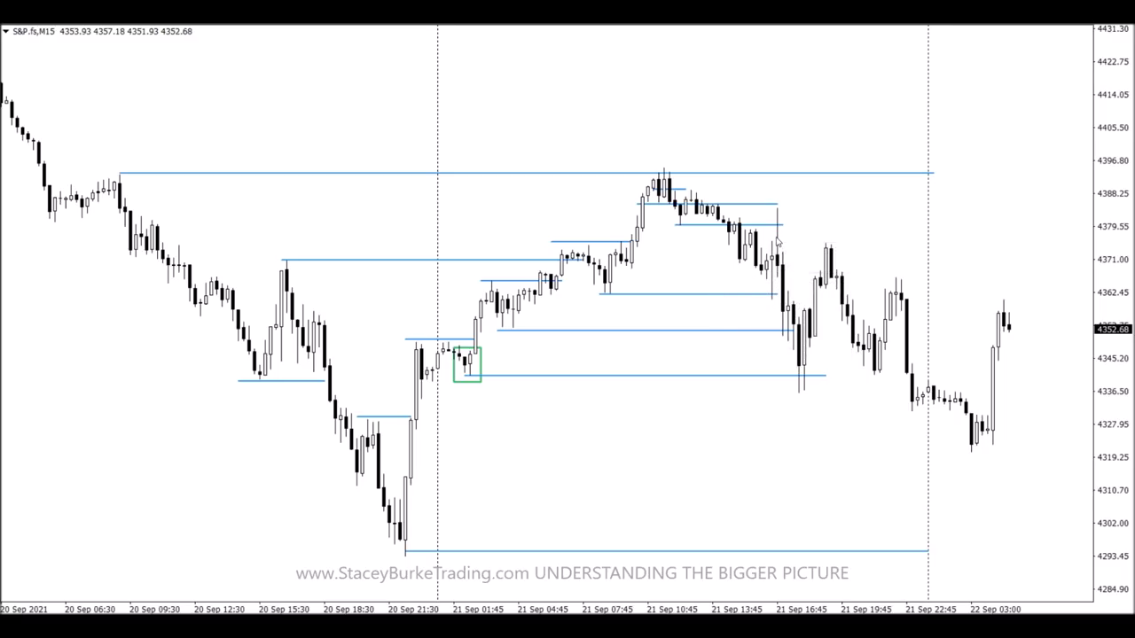
pyautogui.scroll(-3, 798, 244)
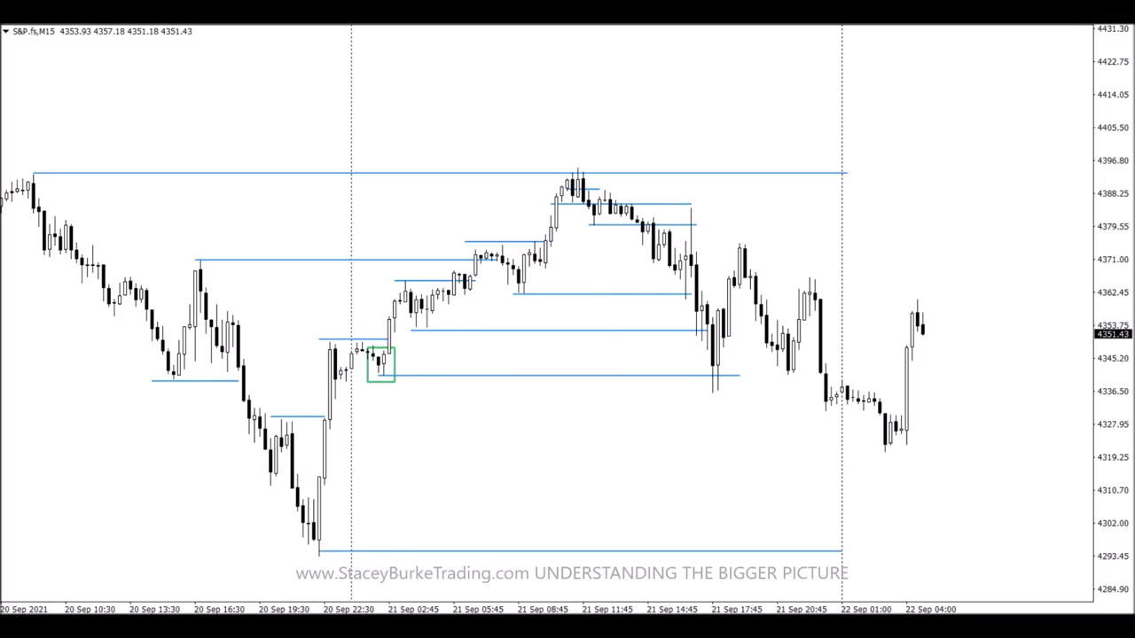
# Switch to the USDCAD chart and draw horizontal trendlines from the 8 September spike high, the 10 September low and the mid-range highs to the 17 September week separator
pyautogui.hotkey('ctrl', 'F6')
pyautogui.hotkey('ctrl', 'F6')
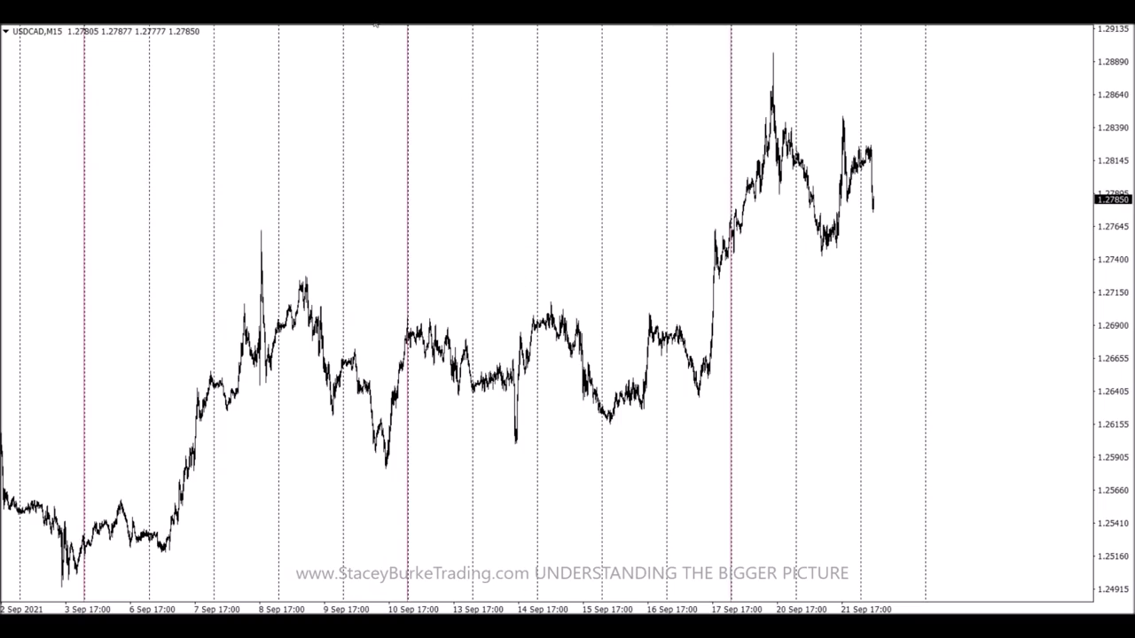
pyautogui.moveTo(258, 229); pyautogui.dragTo(727, 230)
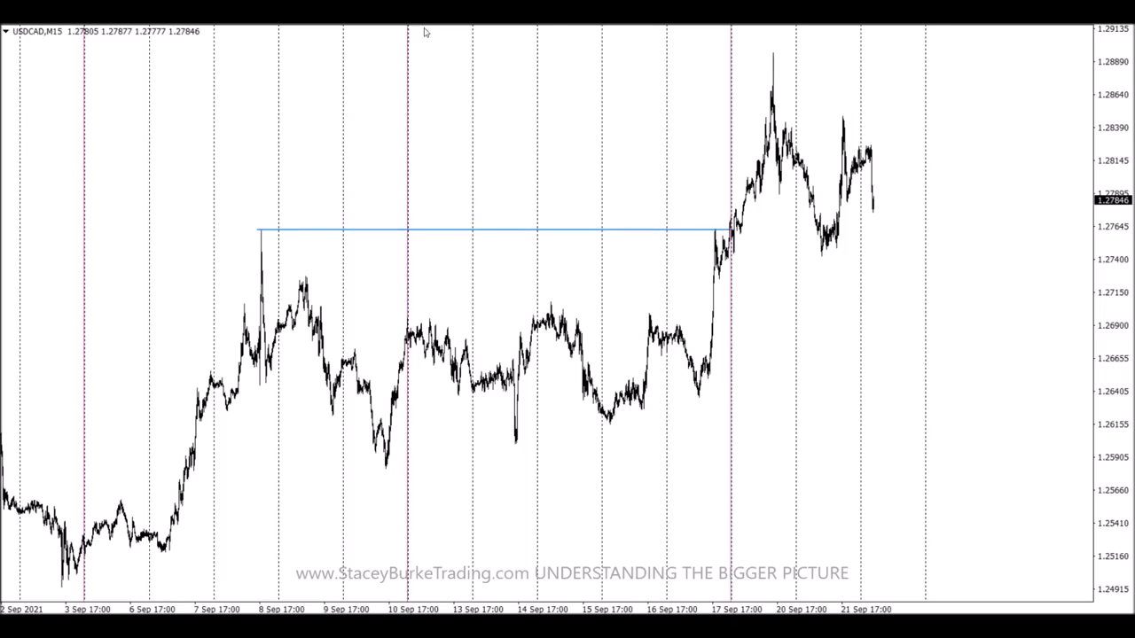
pyautogui.moveTo(376, 466); pyautogui.dragTo(733, 468)
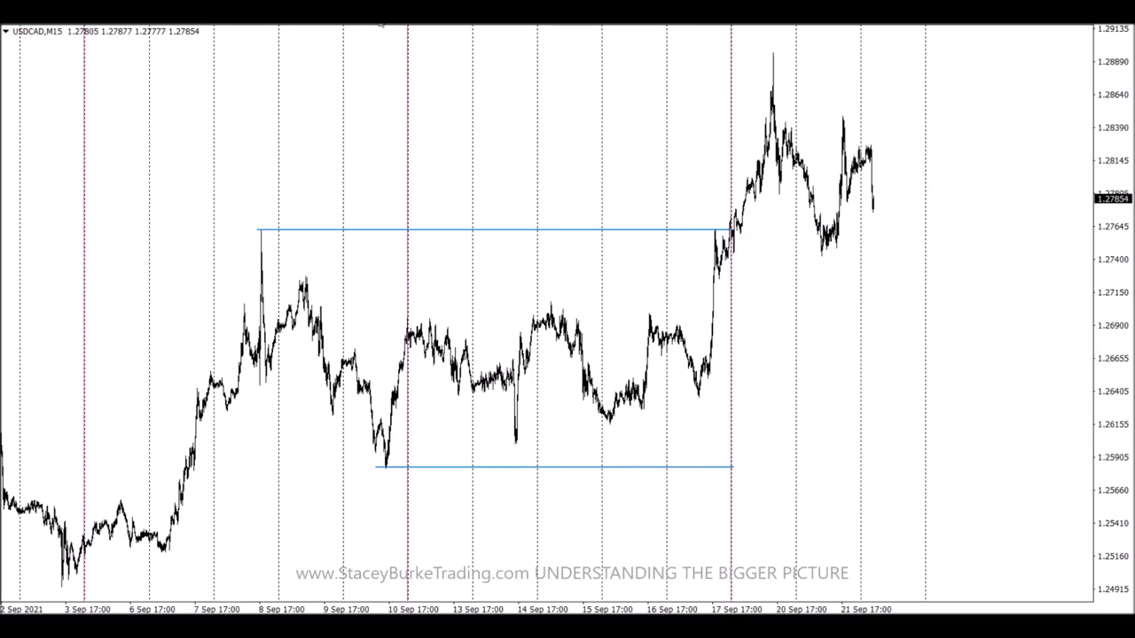
pyautogui.moveTo(396, 315); pyautogui.dragTo(728, 316)
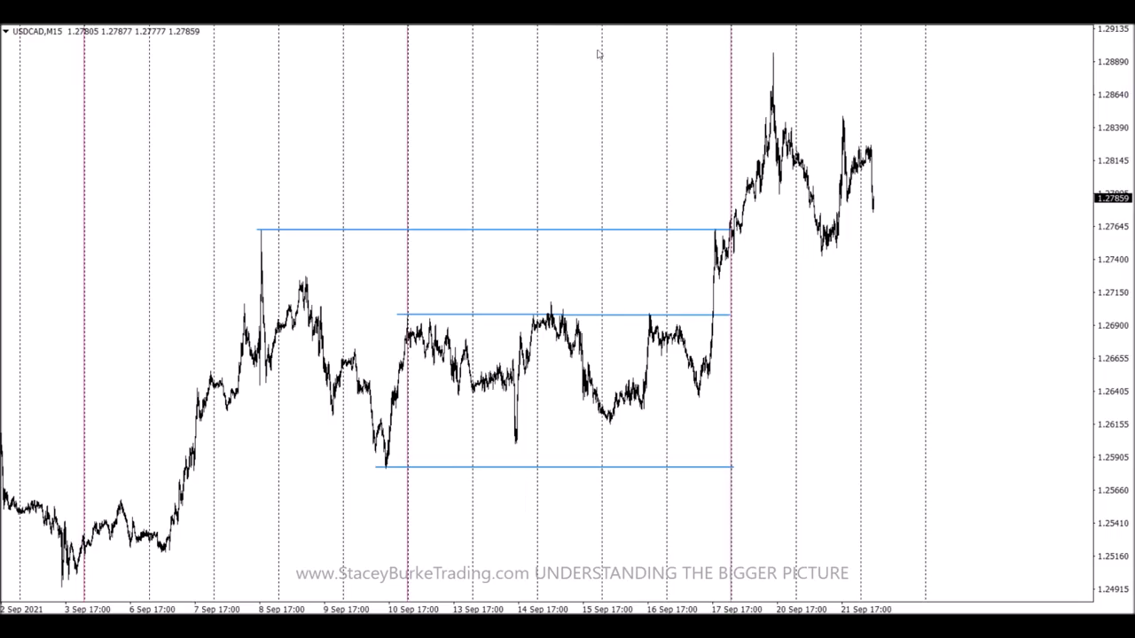
# Draw horizontal trendlines from the 17 September low, from the first low after the 20 September peak, and from the rebound high to the 21 September spike
pyautogui.press('+')
pyautogui.press('+')
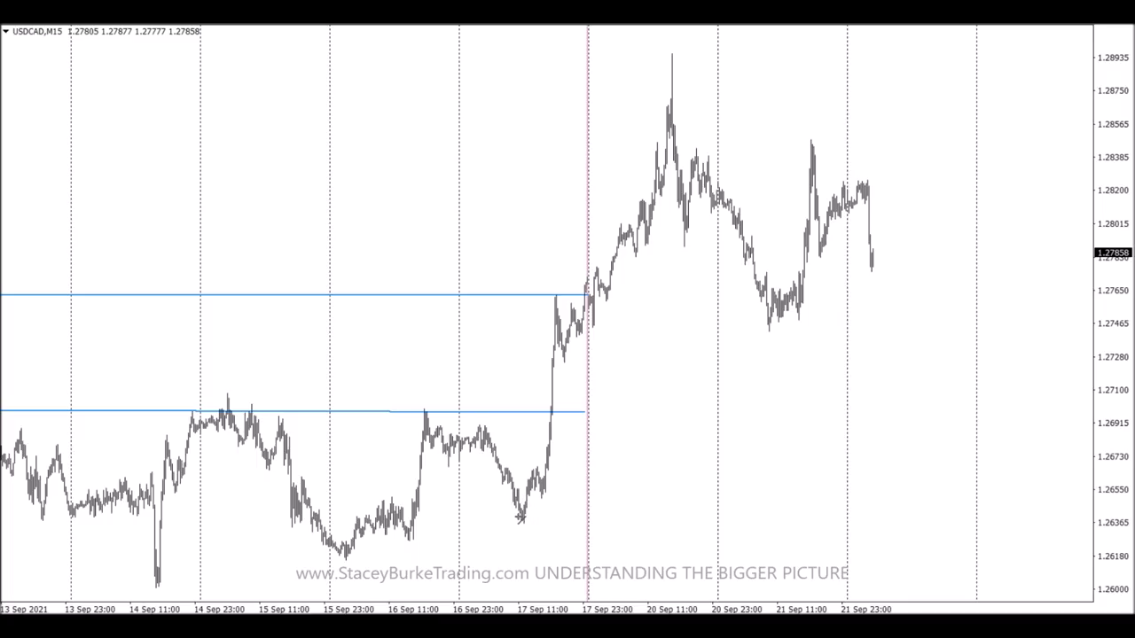
pyautogui.moveTo(519, 522); pyautogui.dragTo(979, 522)
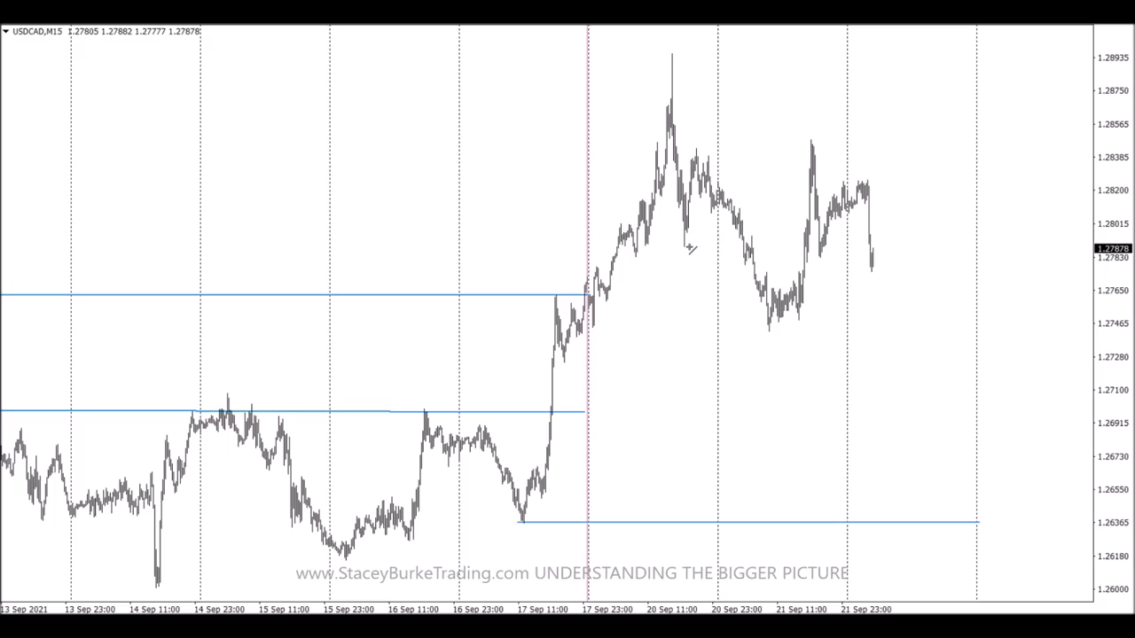
pyautogui.moveTo(676, 248); pyautogui.dragTo(771, 248)
pyautogui.moveTo(688, 147); pyautogui.dragTo(855, 147)
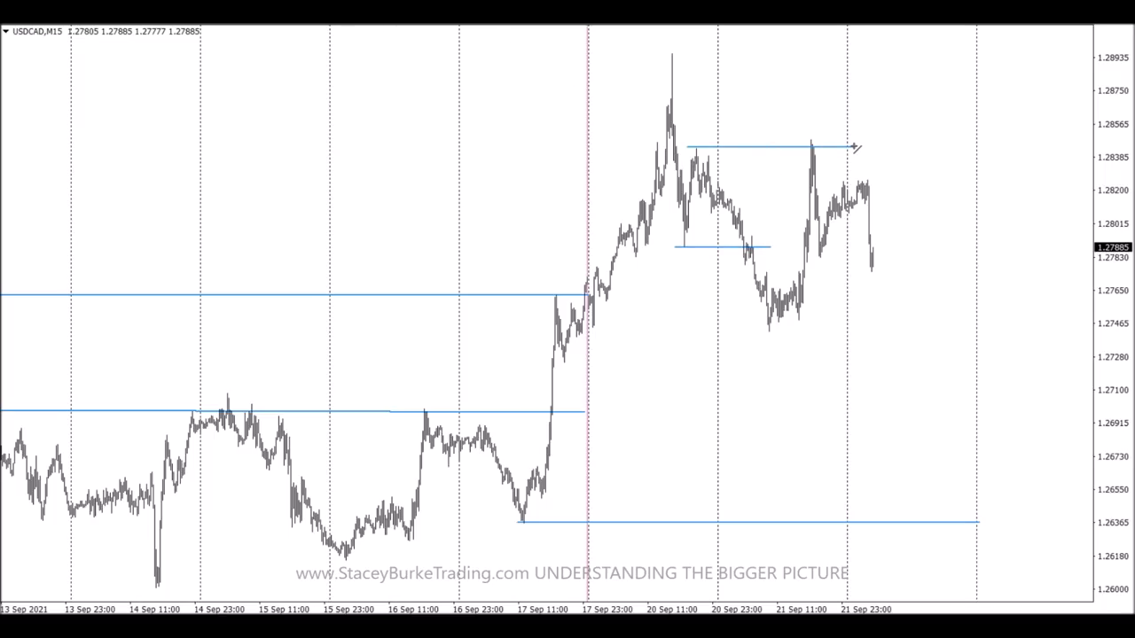
# Draw a horizontal trendline from the 20 September opening low across the 21 September low to that day's end
pyautogui.press('+')
pyautogui.scroll(-15, 641, 101)
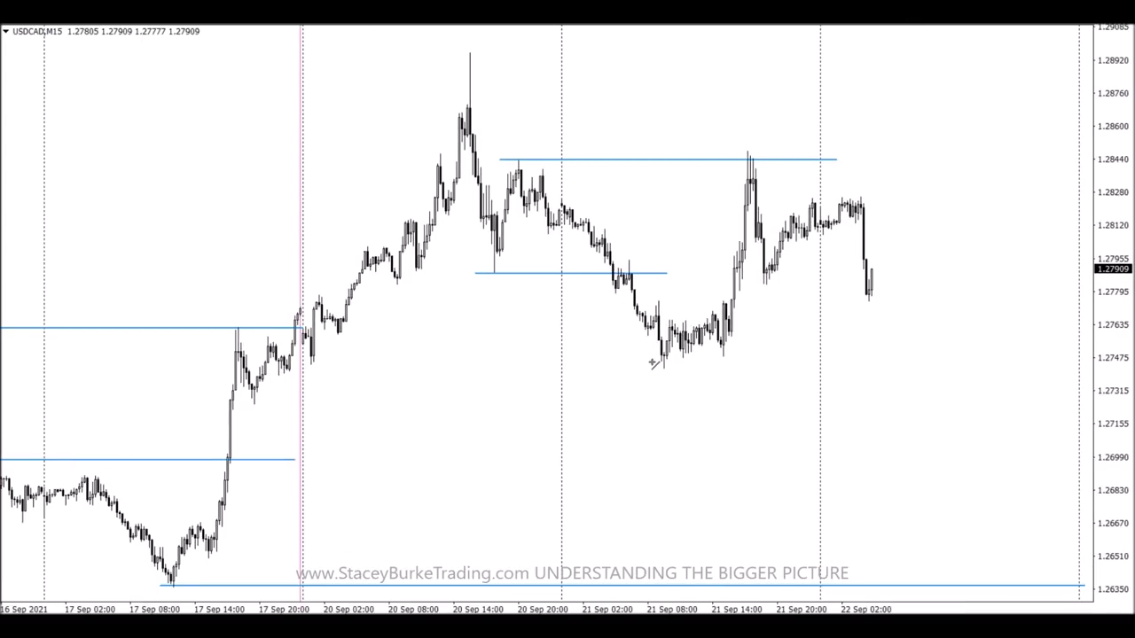
pyautogui.moveTo(304, 365); pyautogui.dragTo(821, 365)
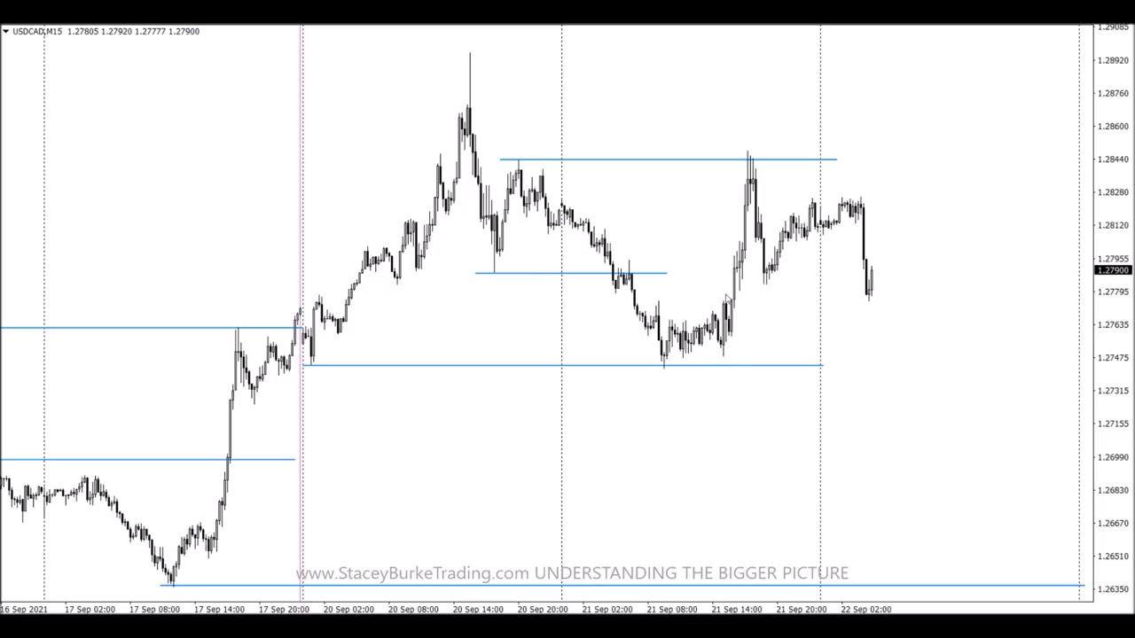
# Level the trendline at the 20 September post-peak low, and draw a horizontal one from the 21 September opening high to the afternoon rally
pyautogui.press('+')
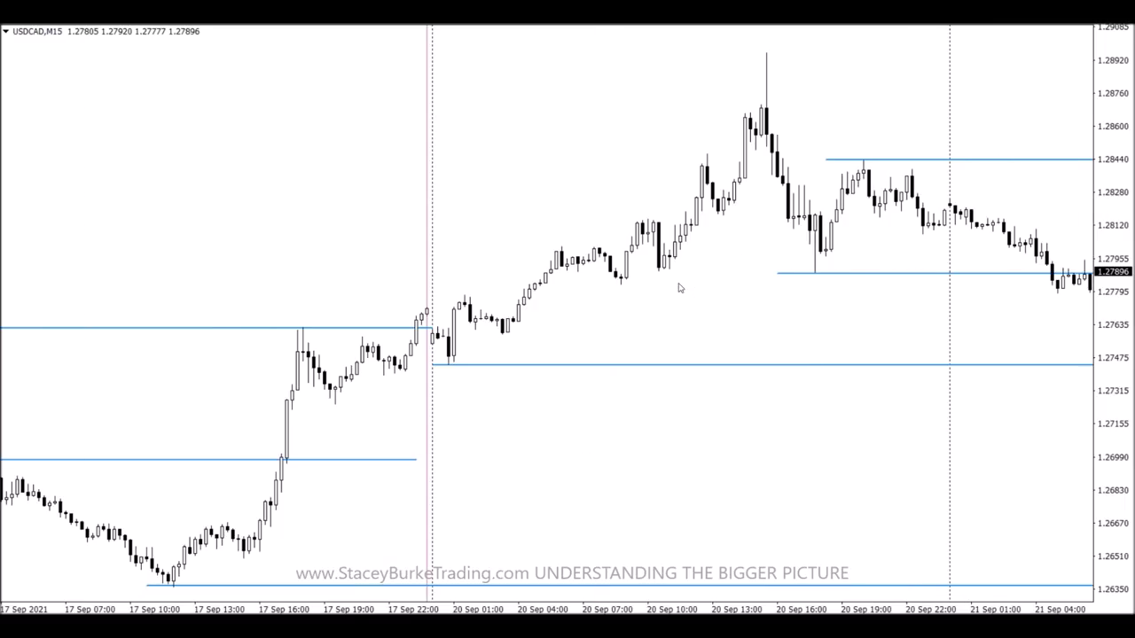
pyautogui.scroll(-10, 679, 286)
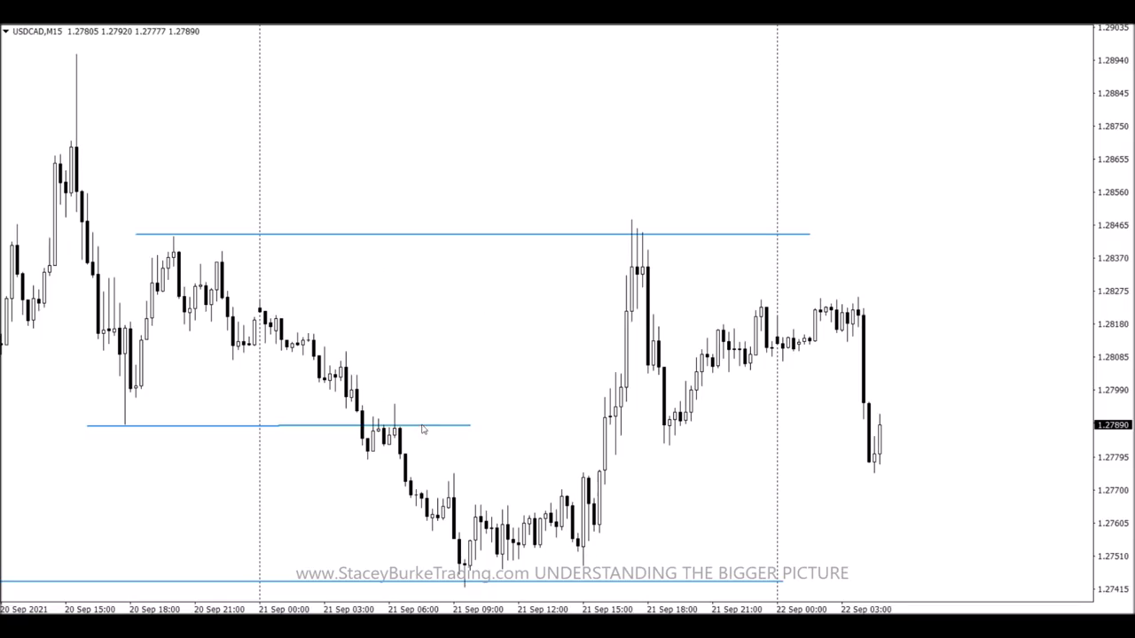
pyautogui.scroll(2, 444, 429)
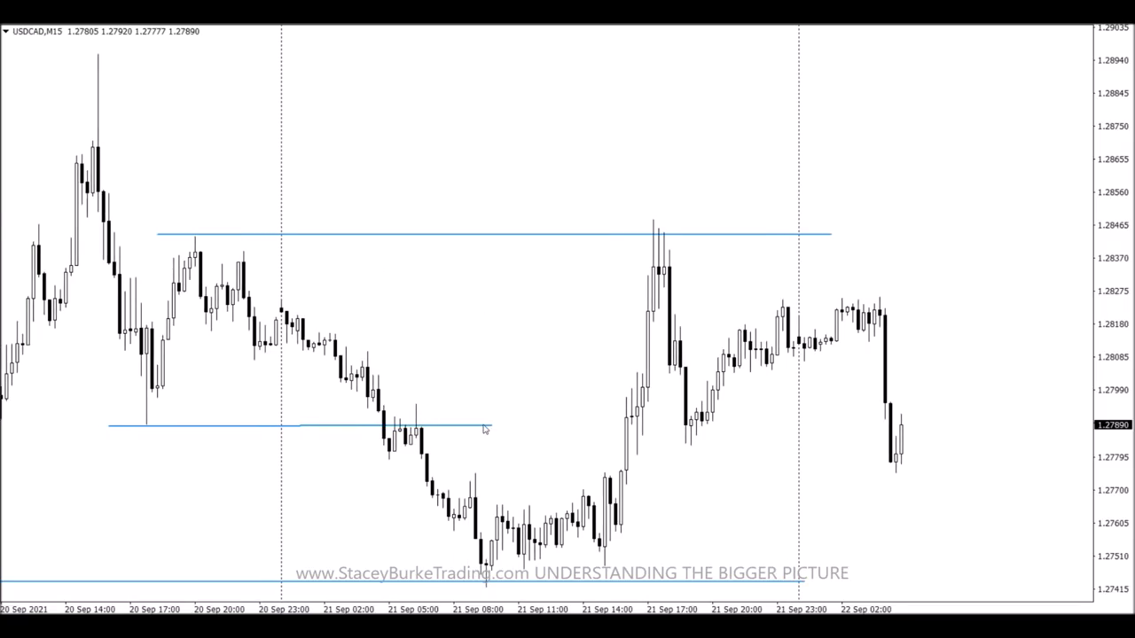
pyautogui.moveTo(489, 429); pyautogui.dragTo(486, 427)
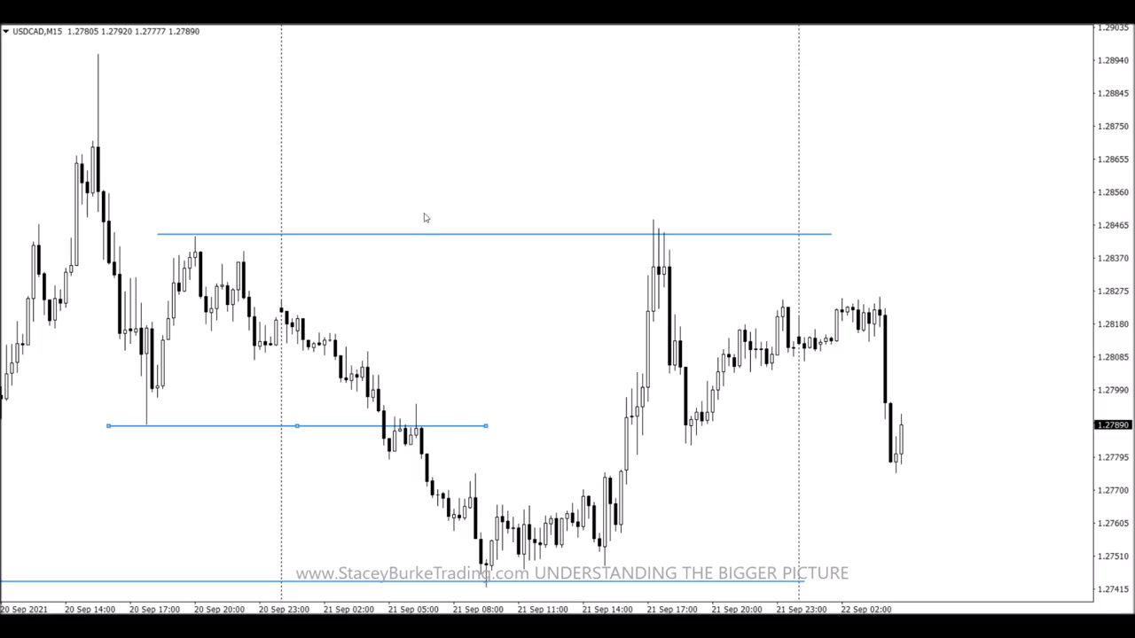
pyautogui.moveTo(282, 300); pyautogui.dragTo(642, 299)
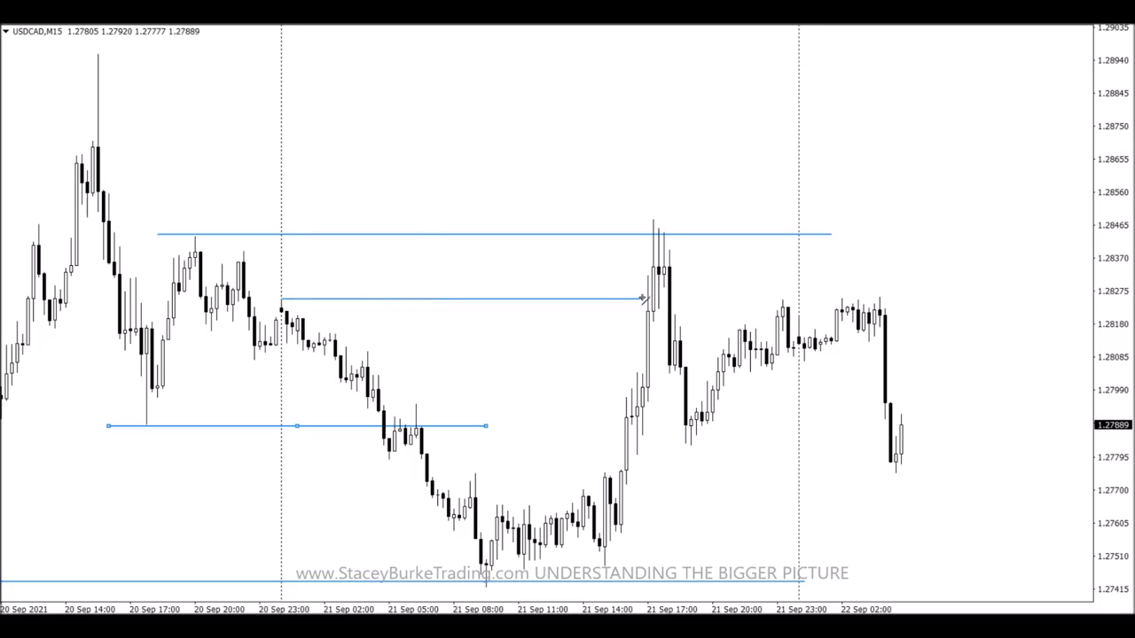
pyautogui.doubleClick(487, 427)
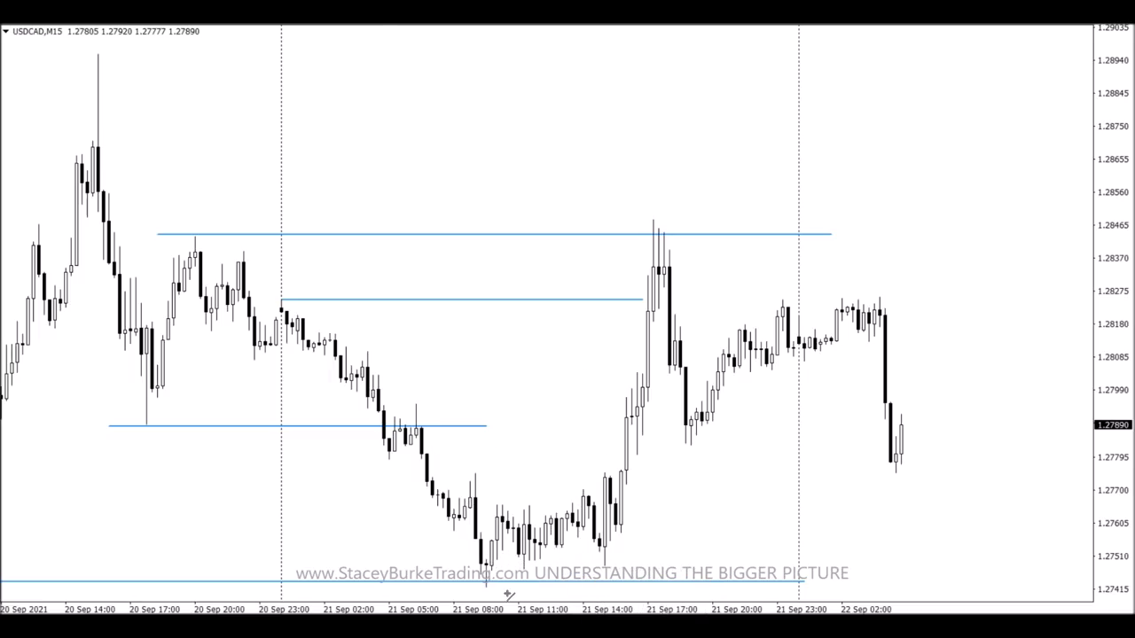
# Draw a rising trendline under the 21 September lows and short horizontal trendlines along the top and bottom of that day's consolidation
pyautogui.moveTo(477, 589); pyautogui.dragTo(648, 565)
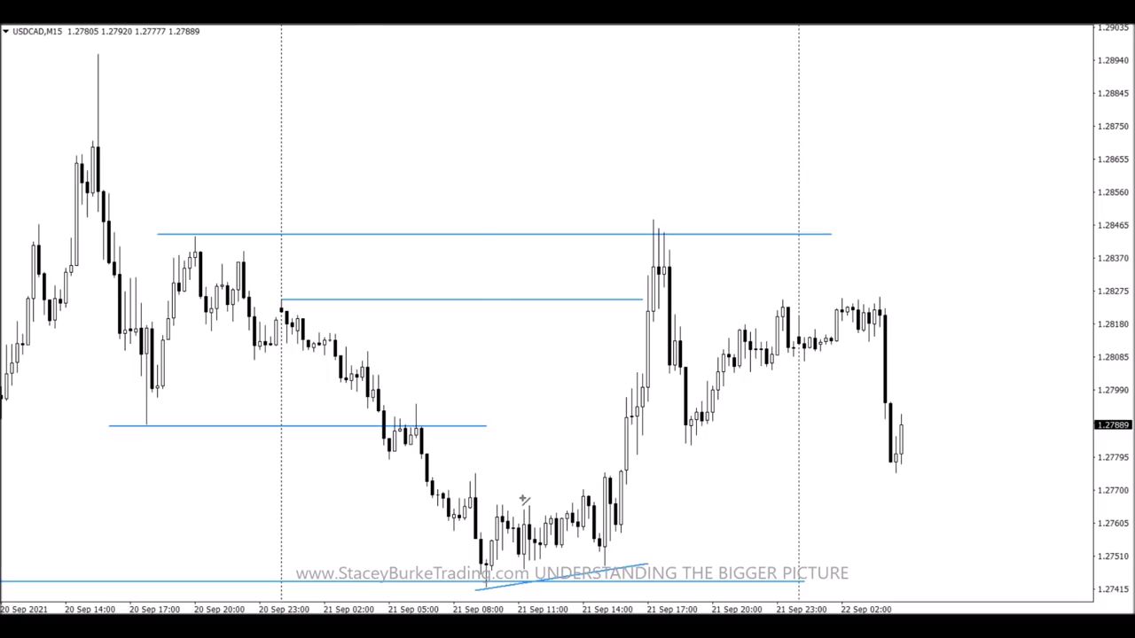
pyautogui.moveTo(614, 507); pyautogui.dragTo(641, 505)
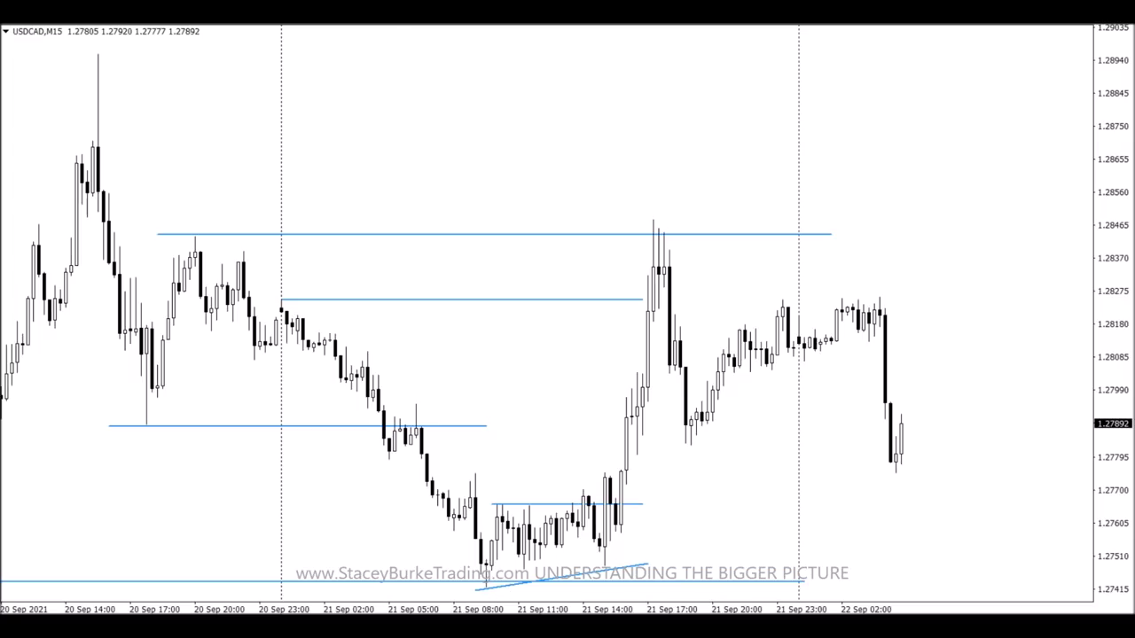
pyautogui.moveTo(470, 558); pyautogui.dragTo(659, 559)
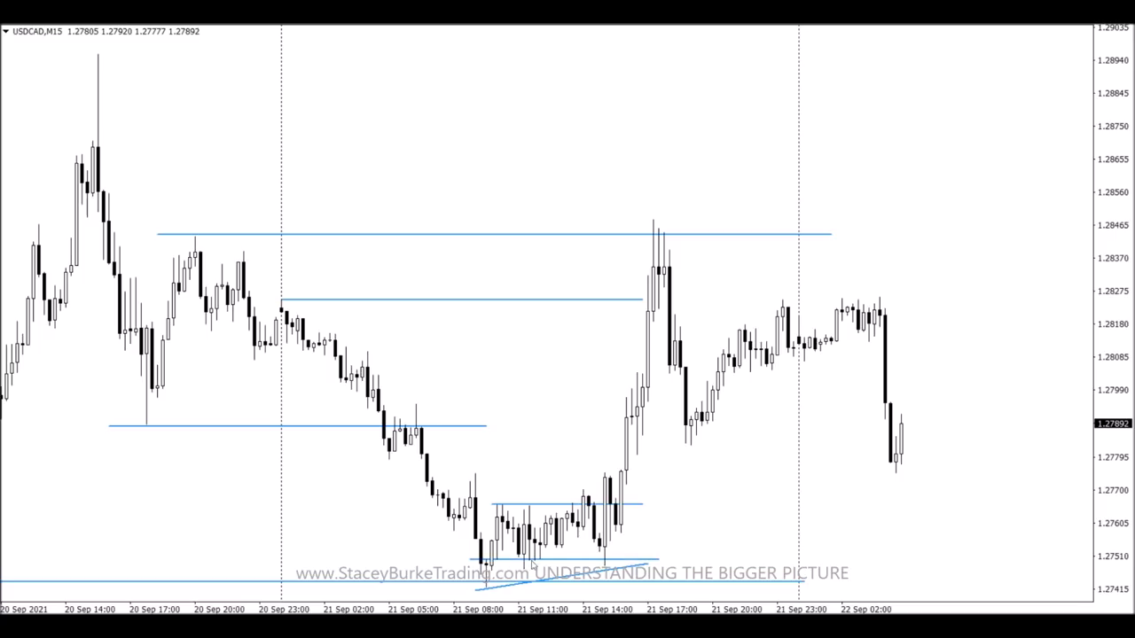
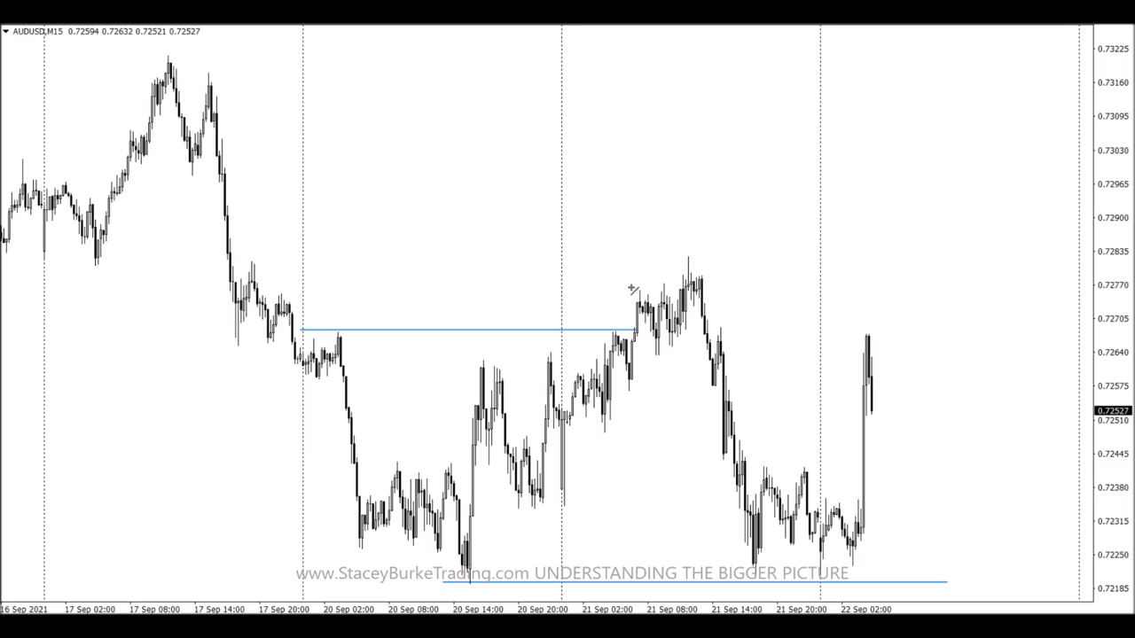
# On the AUDUSD chart, draw short horizontal trendlines at the two stepped-up 21 September highs and at the small low just after the peak
pyautogui.moveTo(633, 289); pyautogui.dragTo(681, 289)
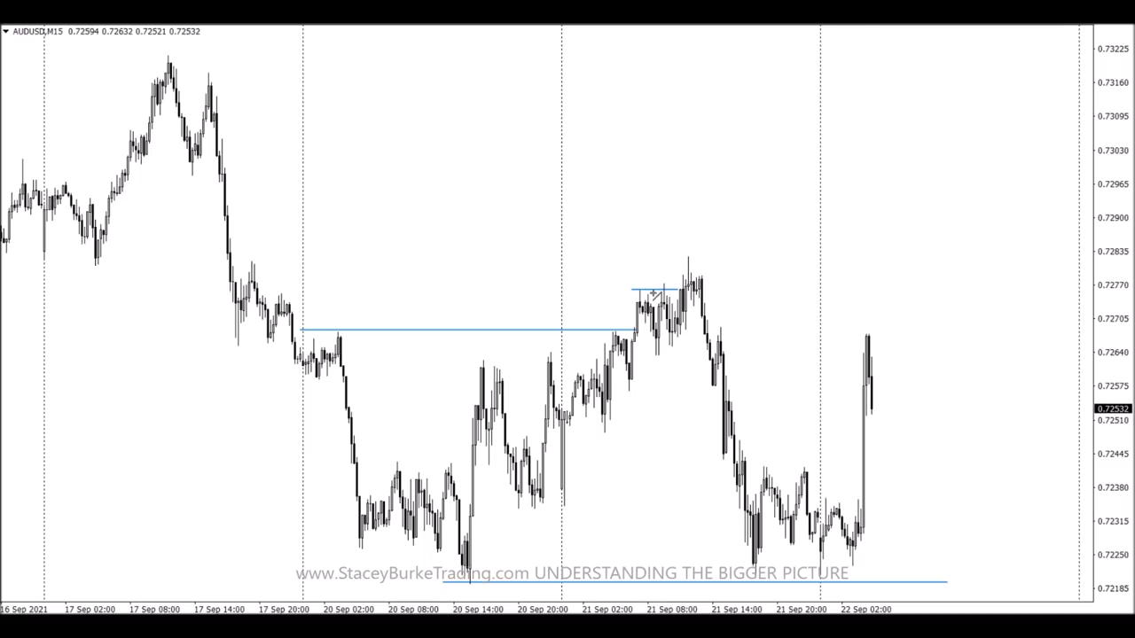
pyautogui.moveTo(656, 280); pyautogui.dragTo(717, 281)
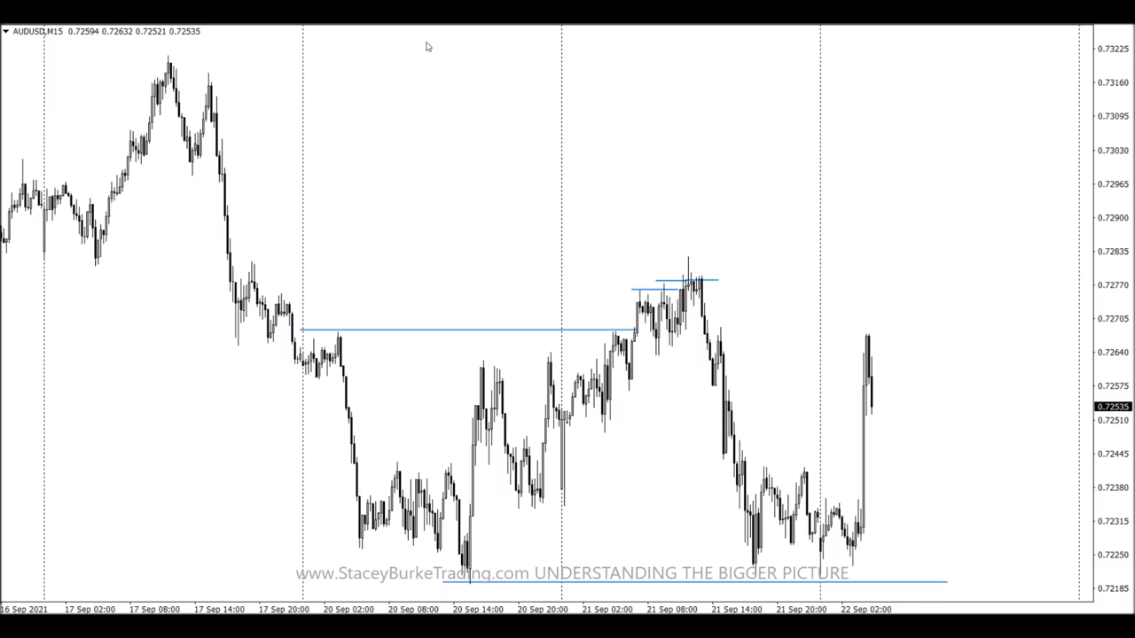
pyautogui.moveTo(688, 305); pyautogui.dragTo(704, 305)
# Draw a rising trendline under the 21 September rally lows, and horizontal ones above the 22 September opening range and from the post-peak rebound high to the 22 September spike
pyautogui.moveTo(603, 433); pyautogui.dragTo(707, 315)
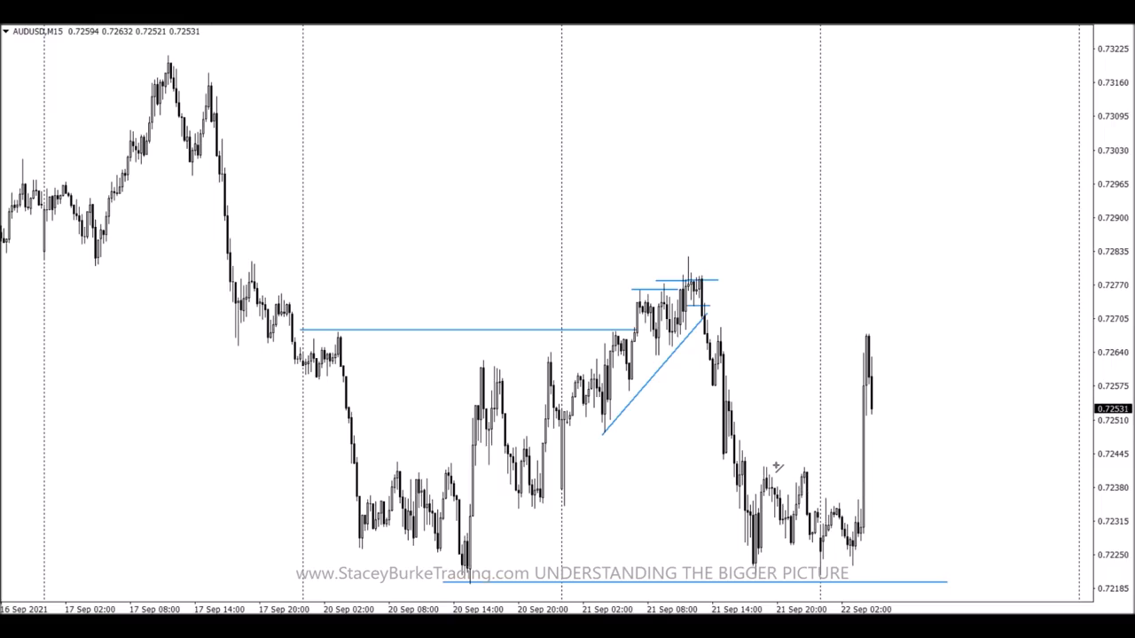
pyautogui.moveTo(812, 501); pyautogui.dragTo(871, 501)
pyautogui.moveTo(719, 328); pyautogui.dragTo(885, 328)
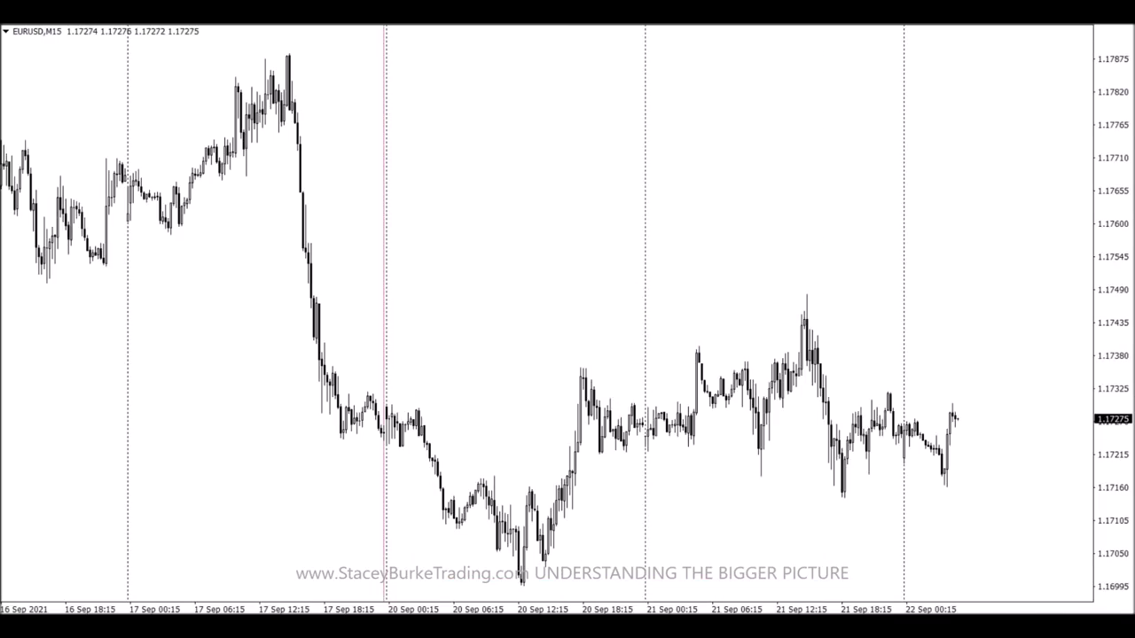
# On the EURUSD chart, draw long horizontal trendlines from the 17 September high and the 20 September low past the latest candles
pyautogui.moveTo(281, 55); pyautogui.dragTo(1074, 56)
pyautogui.scroll(-3, 823, 258)
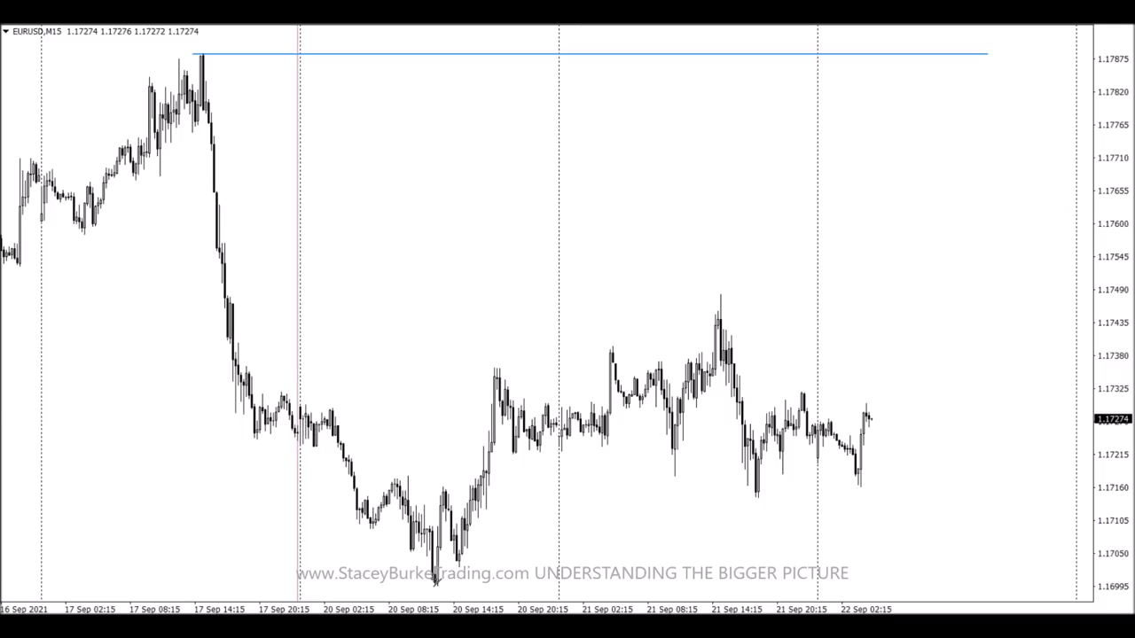
pyautogui.moveTo(419, 585); pyautogui.dragTo(1024, 587)
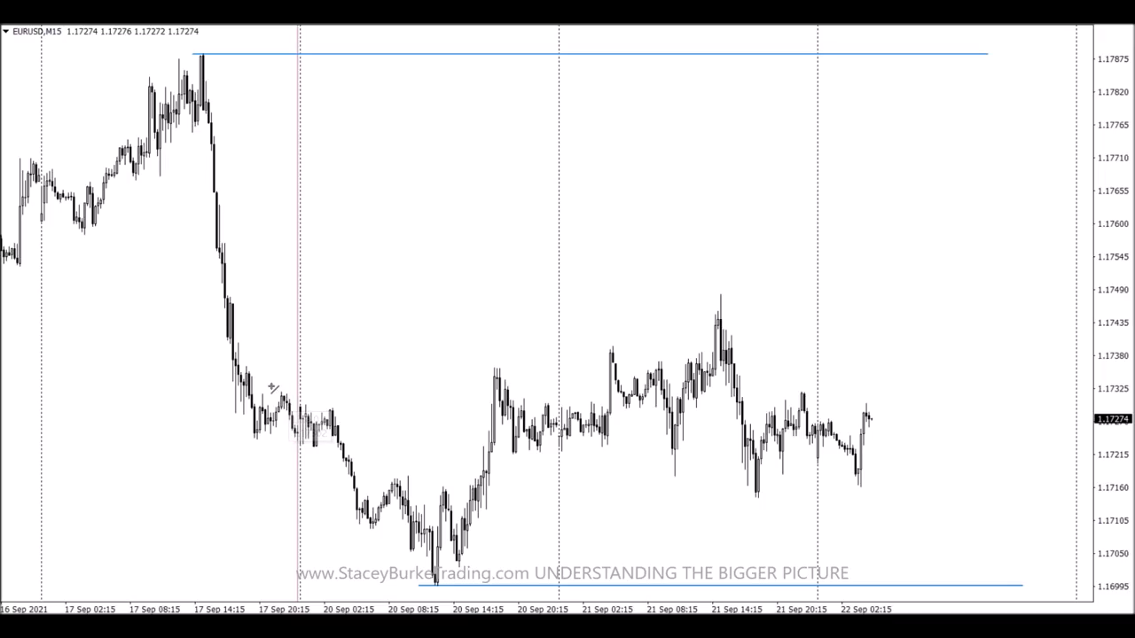
# Draw horizontal trendlines from the late 17 September rebound high, the first bounce high after the 20 September low, and the 20 September rally high
pyautogui.moveTo(270, 389); pyautogui.dragTo(503, 390)
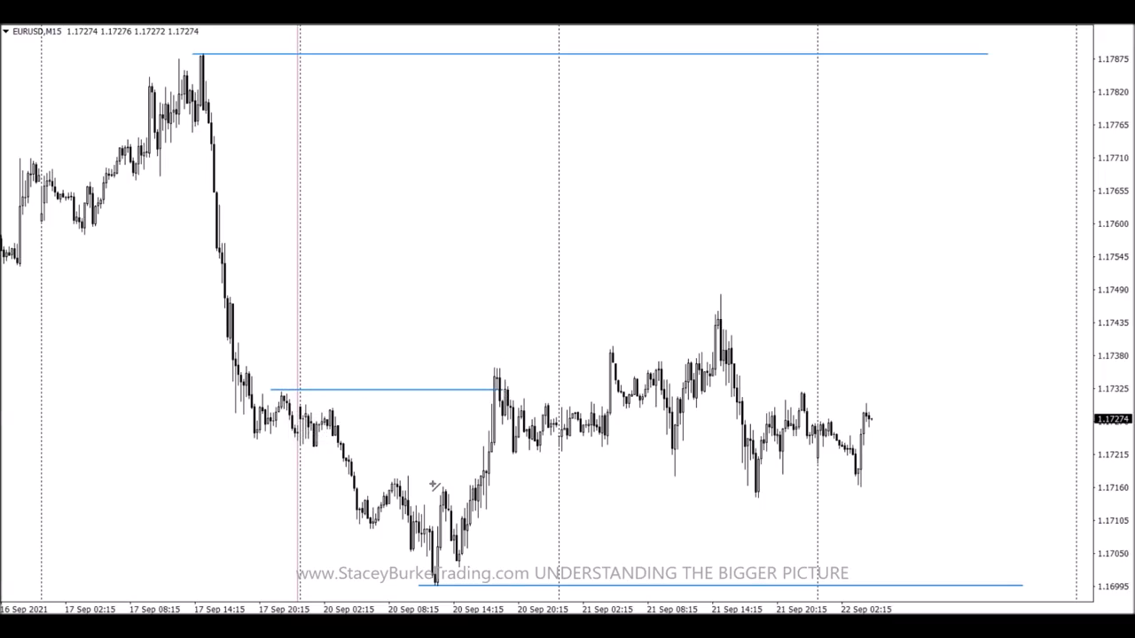
pyautogui.moveTo(434, 488)
pyautogui.mouseDown()
pyautogui.moveTo(1025, 476)
pyautogui.moveTo(1057, 488)
pyautogui.mouseUp()
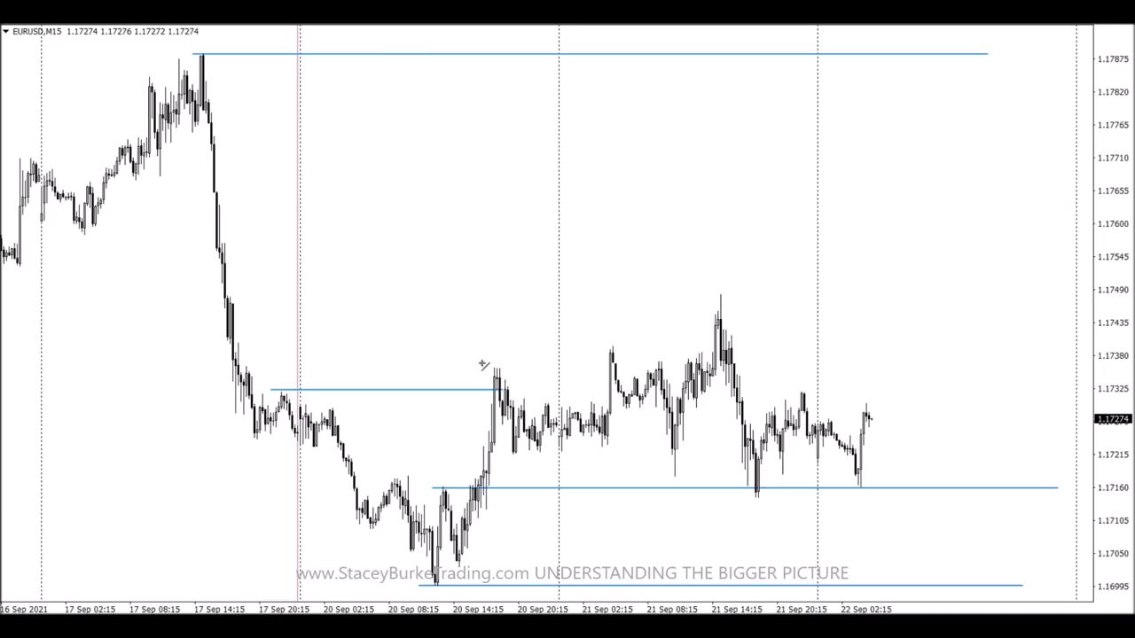
pyautogui.moveTo(484, 366); pyautogui.dragTo(602, 366)
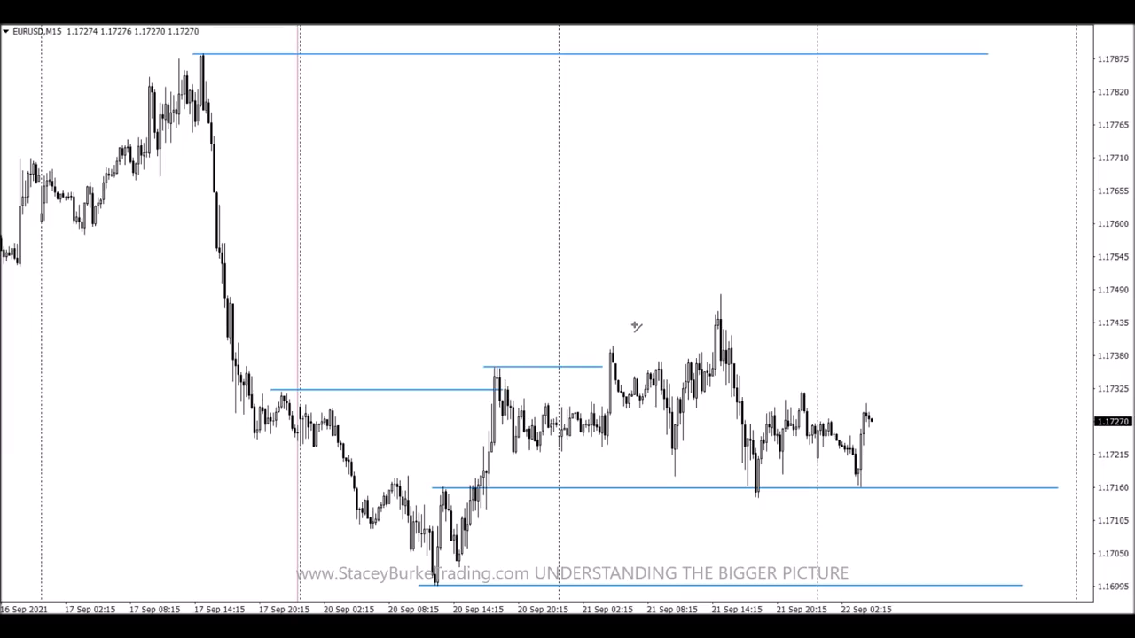
# Draw horizontal trendlines at the early 21 September high, that day's midday low and its peak, and show the chart back to early September
pyautogui.moveTo(606, 344); pyautogui.dragTo(734, 344)
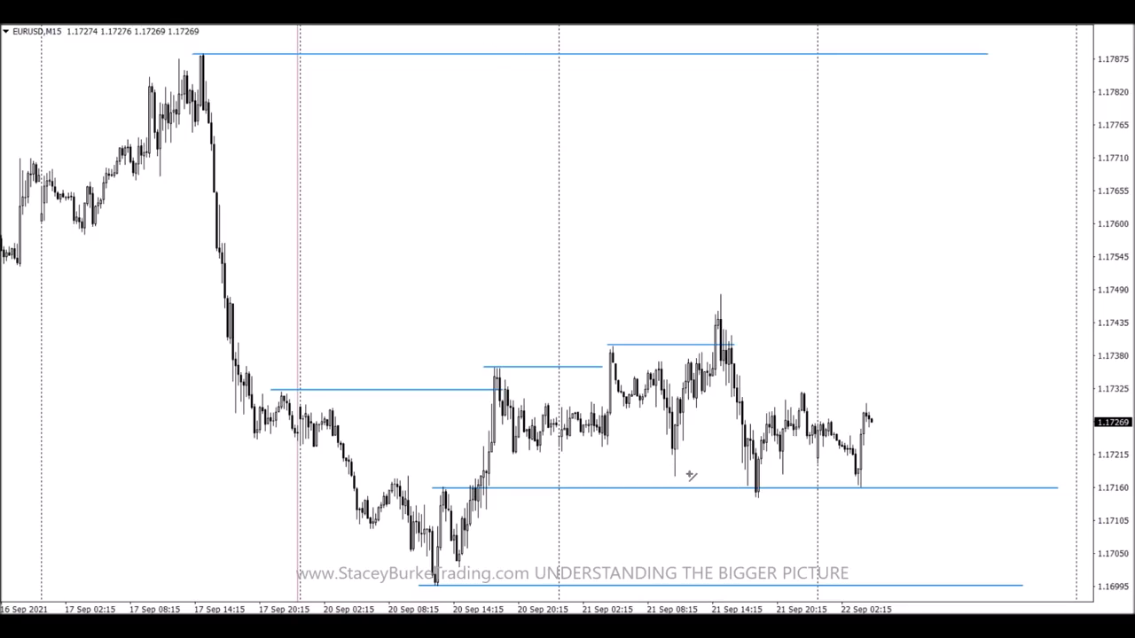
pyautogui.moveTo(667, 475); pyautogui.dragTo(750, 477)
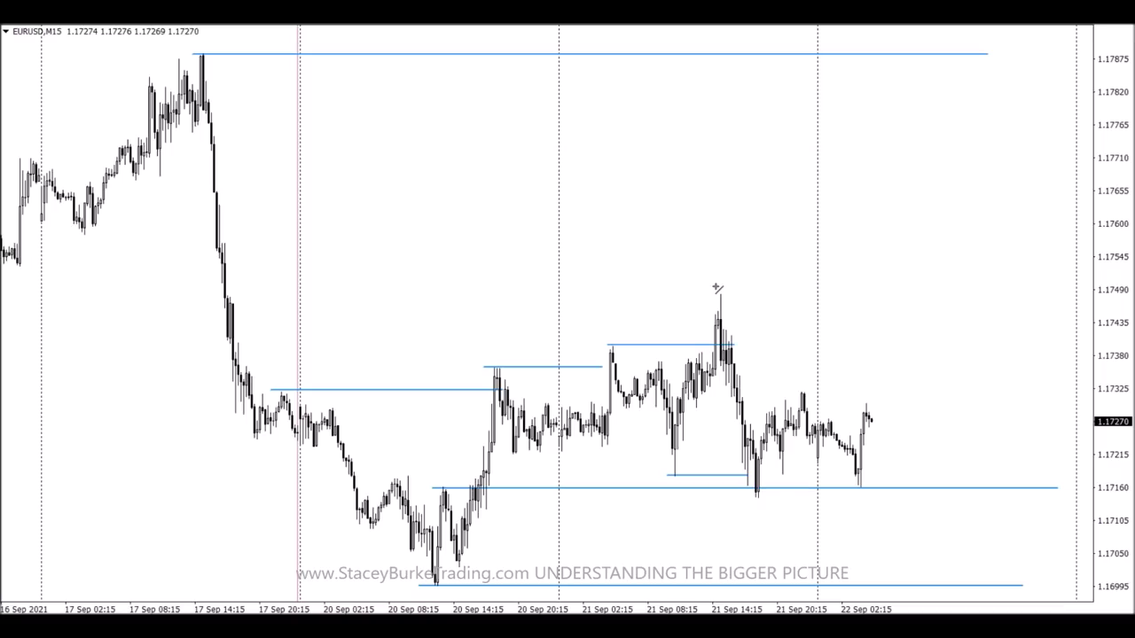
pyautogui.moveTo(713, 292); pyautogui.dragTo(1048, 293)
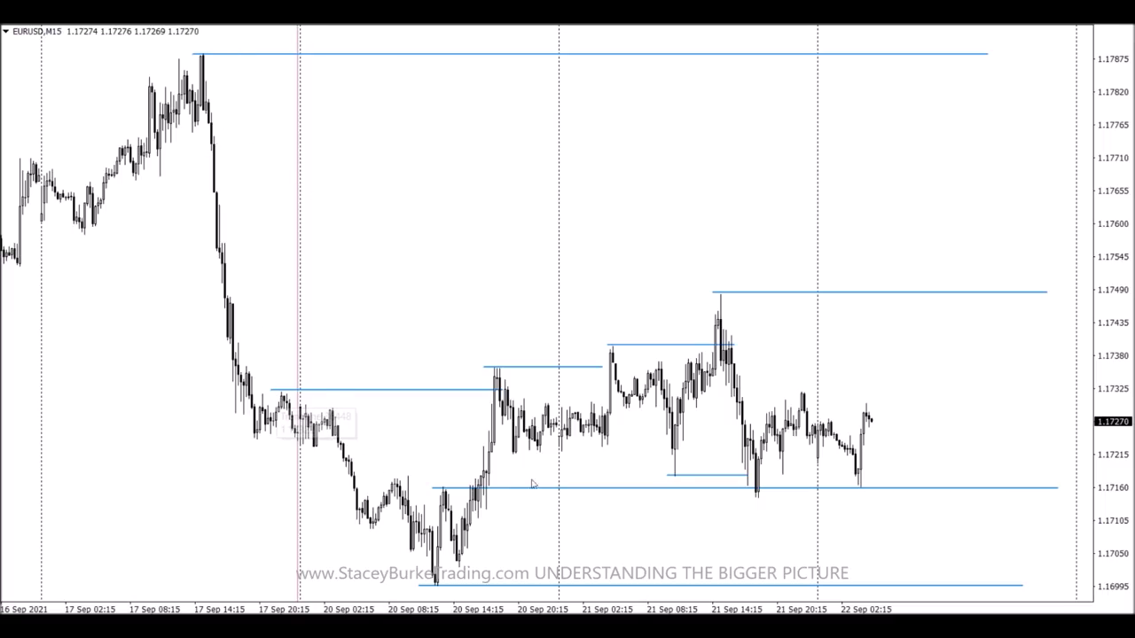
pyautogui.press('-')
pyautogui.press('-')
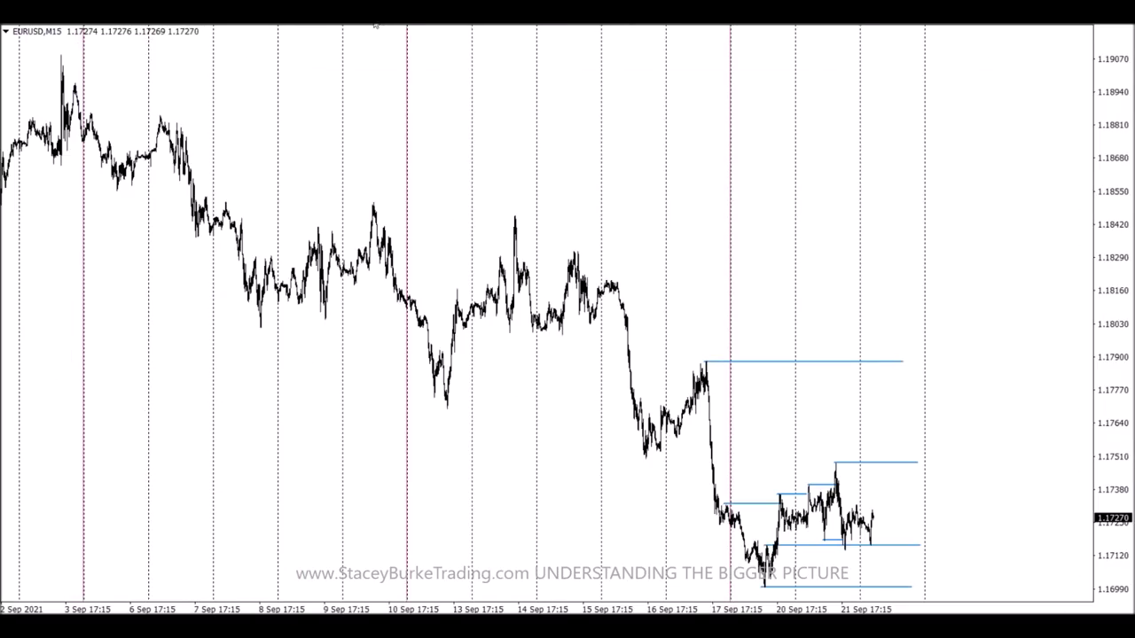
# Draw horizontal trendlines from the 6 September, 8 September and 13 September swing lows on the EURUSD chart, extending the first past 16 September
pyautogui.moveTo(109, 190); pyautogui.dragTo(721, 190)
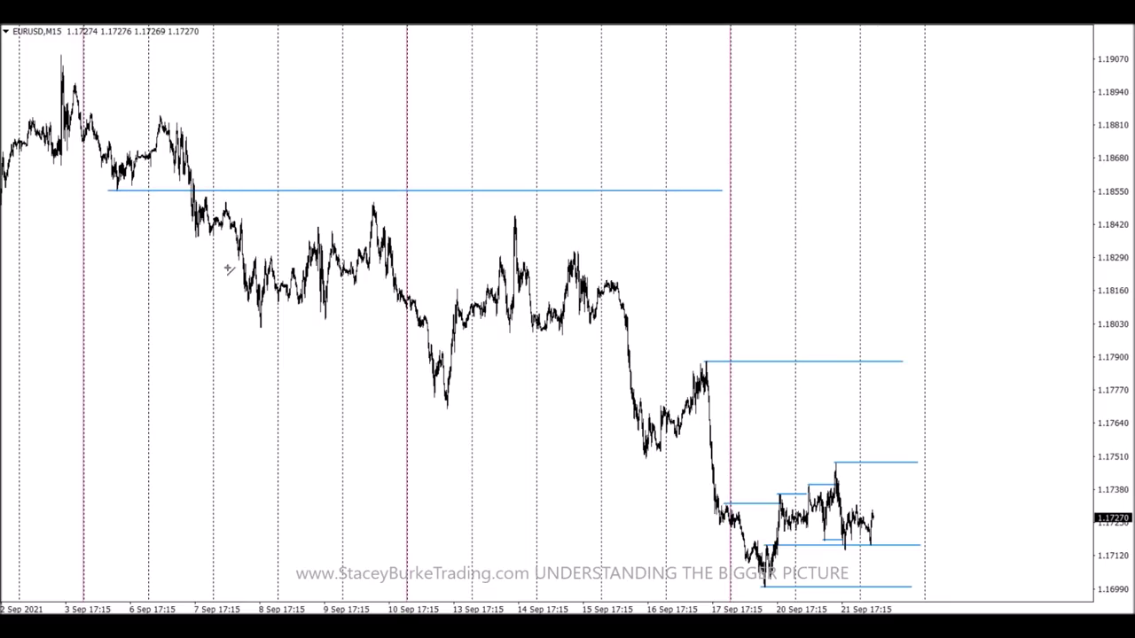
pyautogui.moveTo(259, 327); pyautogui.dragTo(454, 326)
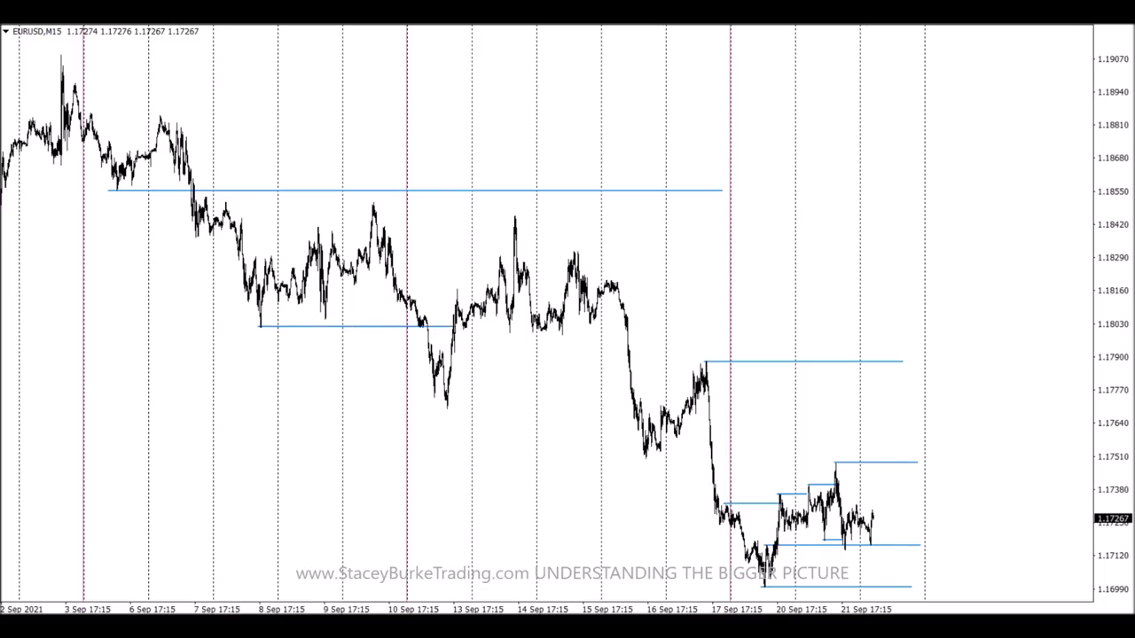
pyautogui.moveTo(446, 411); pyautogui.dragTo(636, 409)
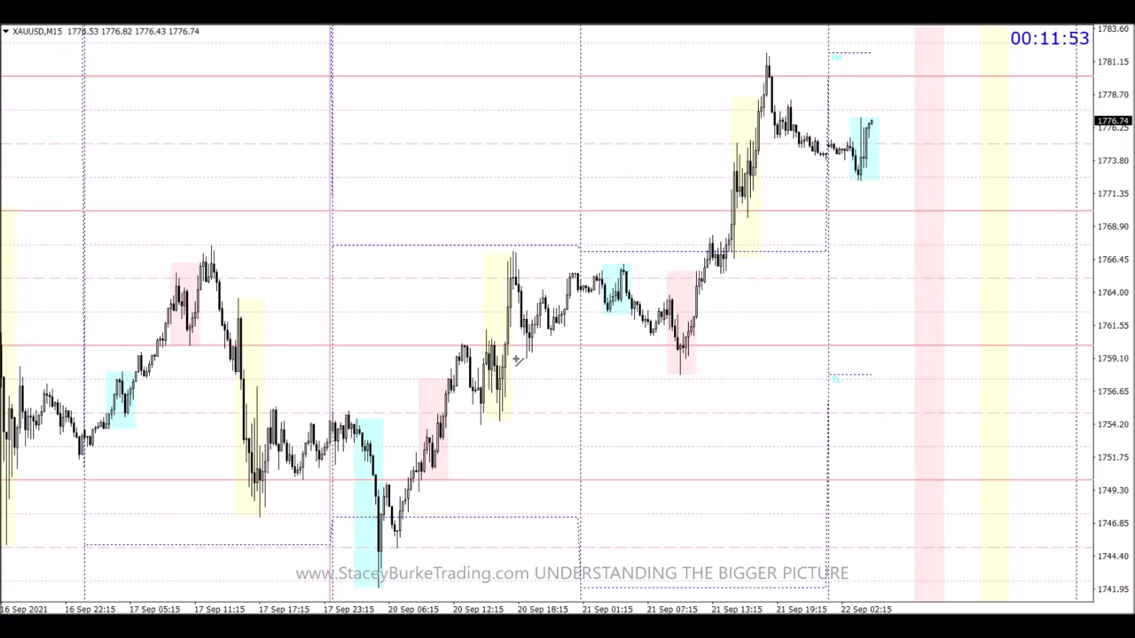
# On the XAUUSD 15-minute chart, draw horizontal trendlines from the 20 September late rally high and its pullback low to the 21 September session
pyautogui.moveTo(514, 357); pyautogui.dragTo(714, 358)
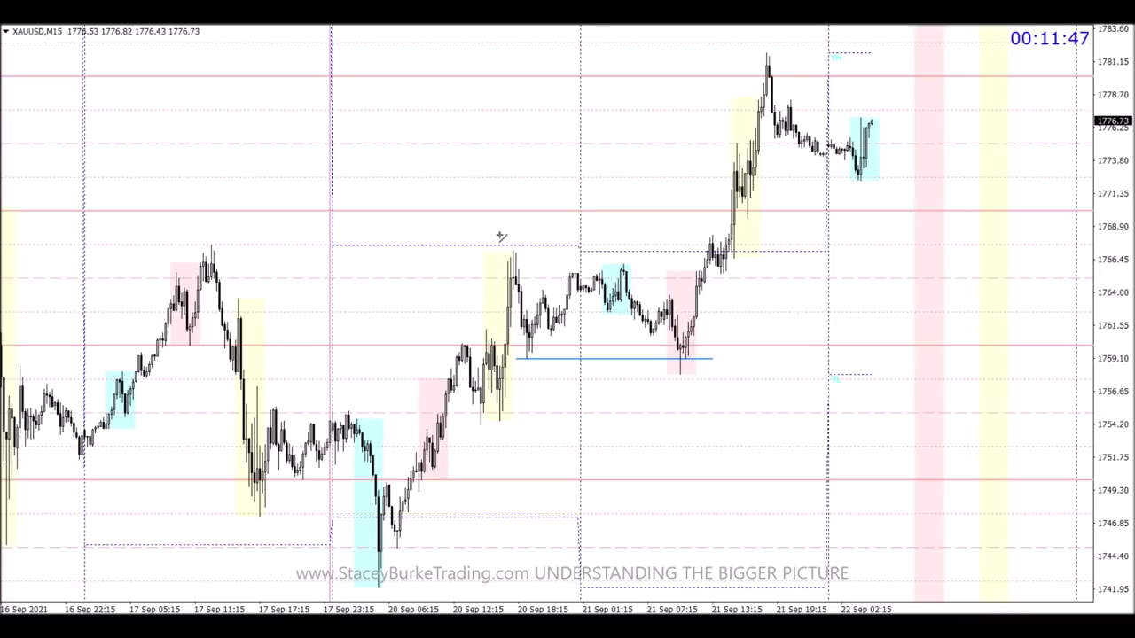
pyautogui.moveTo(500, 251); pyautogui.dragTo(741, 252)
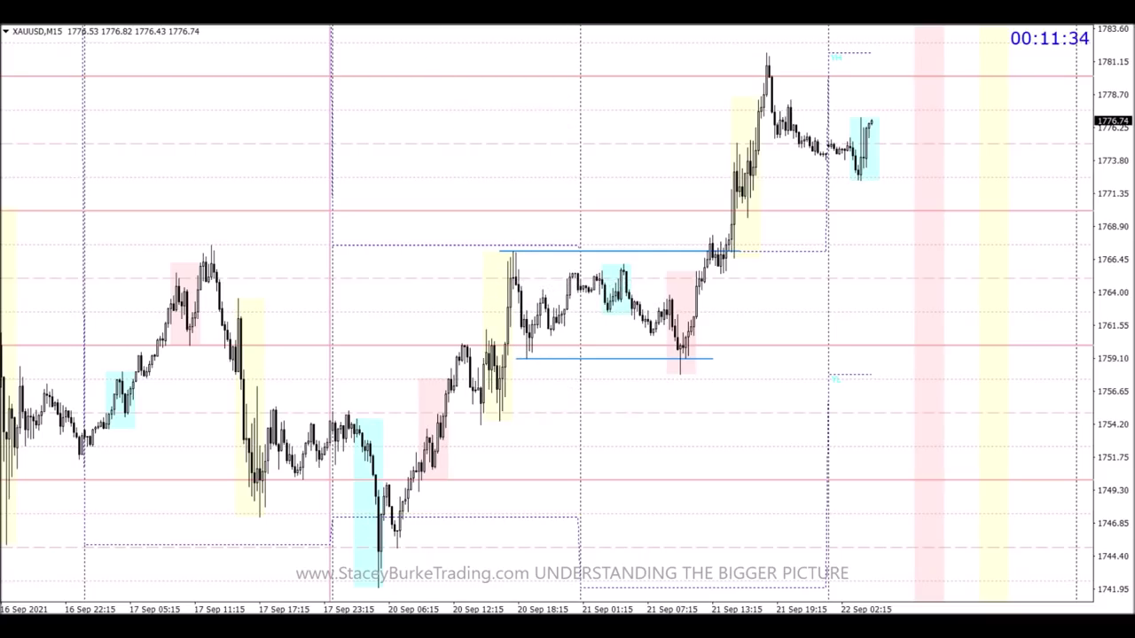
# Draw short horizontal trendlines at the 21 September opening range low, the blue session box's high and low, and the low before the pink box
pyautogui.press('+')
pyautogui.scroll(-10, 603, 144)
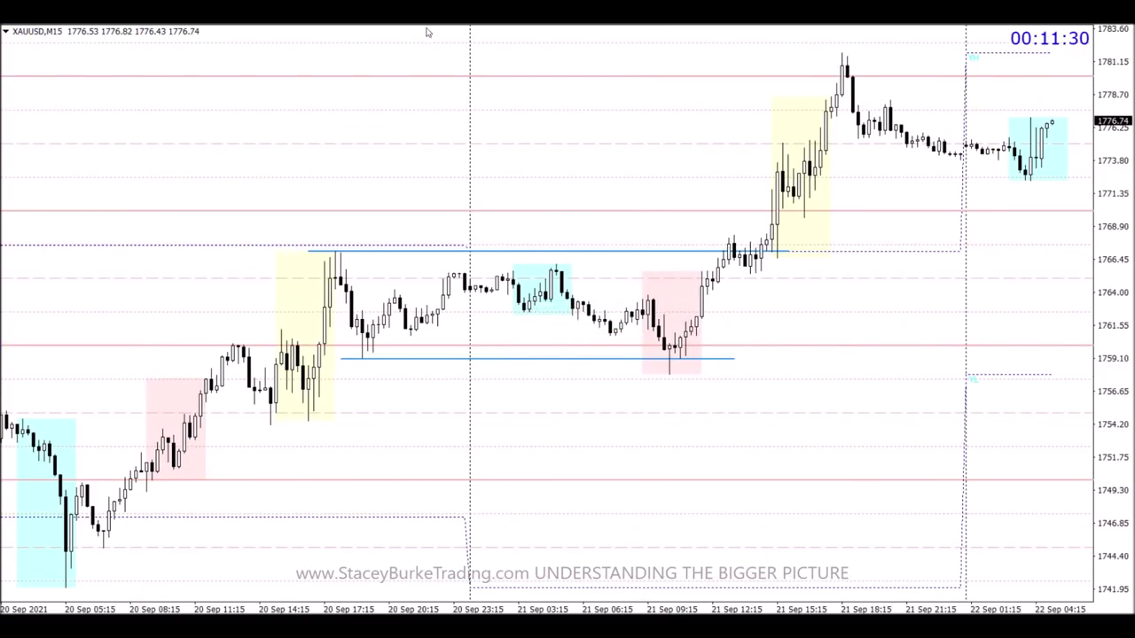
pyautogui.moveTo(502, 268); pyautogui.dragTo(578, 268)
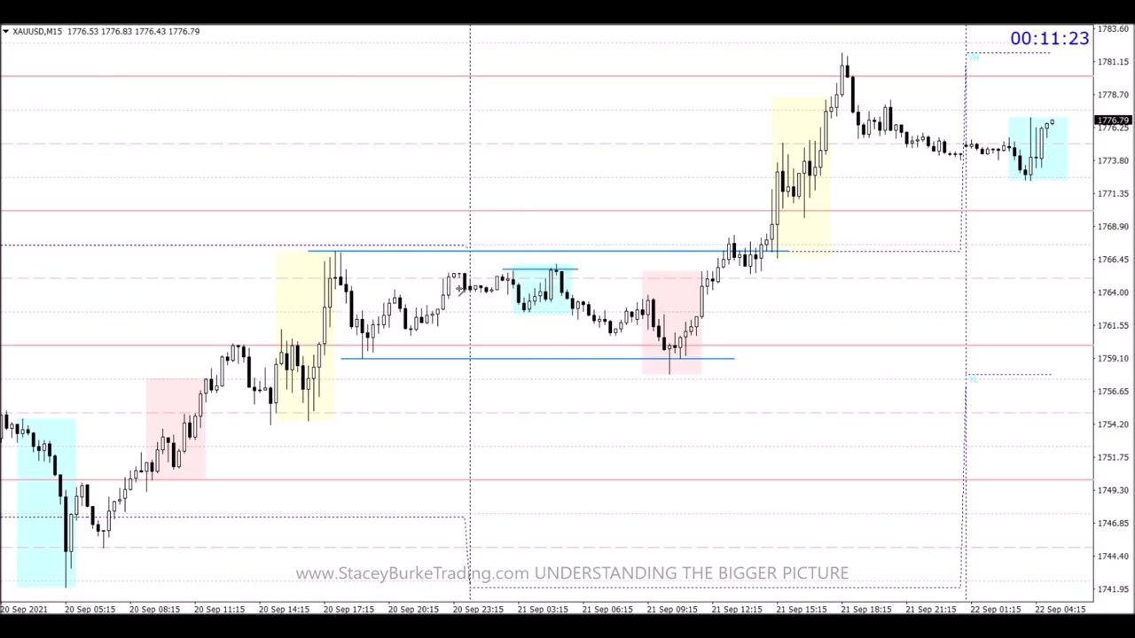
pyautogui.moveTo(460, 292); pyautogui.dragTo(501, 292)
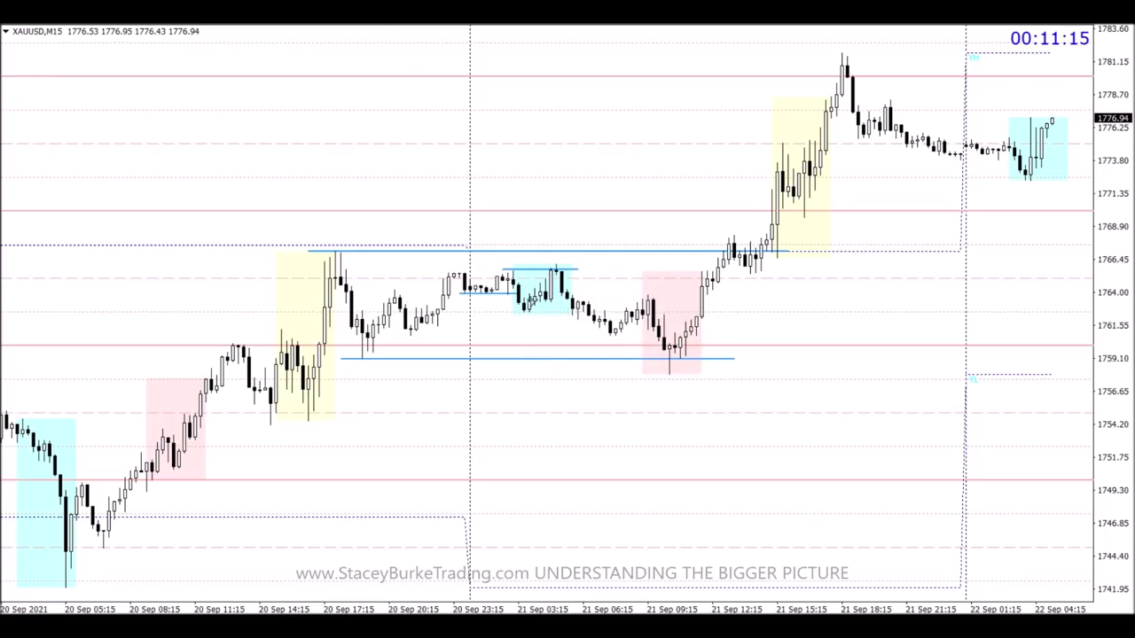
pyautogui.moveTo(513, 309); pyautogui.dragTo(580, 312)
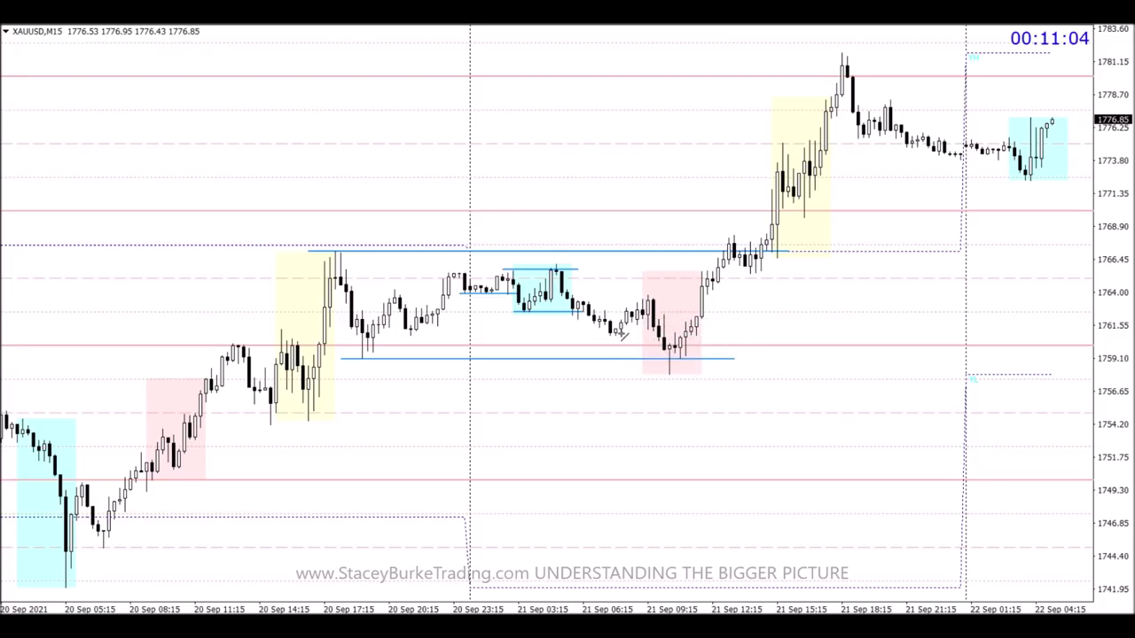
pyautogui.moveTo(600, 335); pyautogui.dragTo(658, 335)
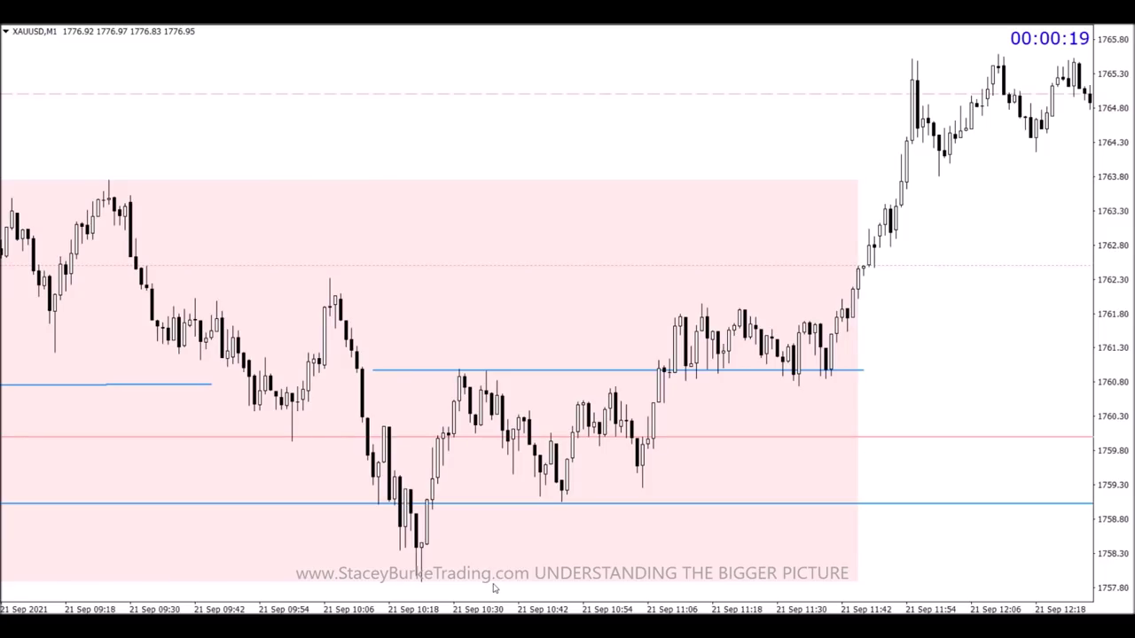
# On the one-minute XAUUSD chart, draw short horizontal trendlines at the 21 September bounce high near 10:17 and the pullback just after 11:00
pyautogui.scroll(3, 493, 588)
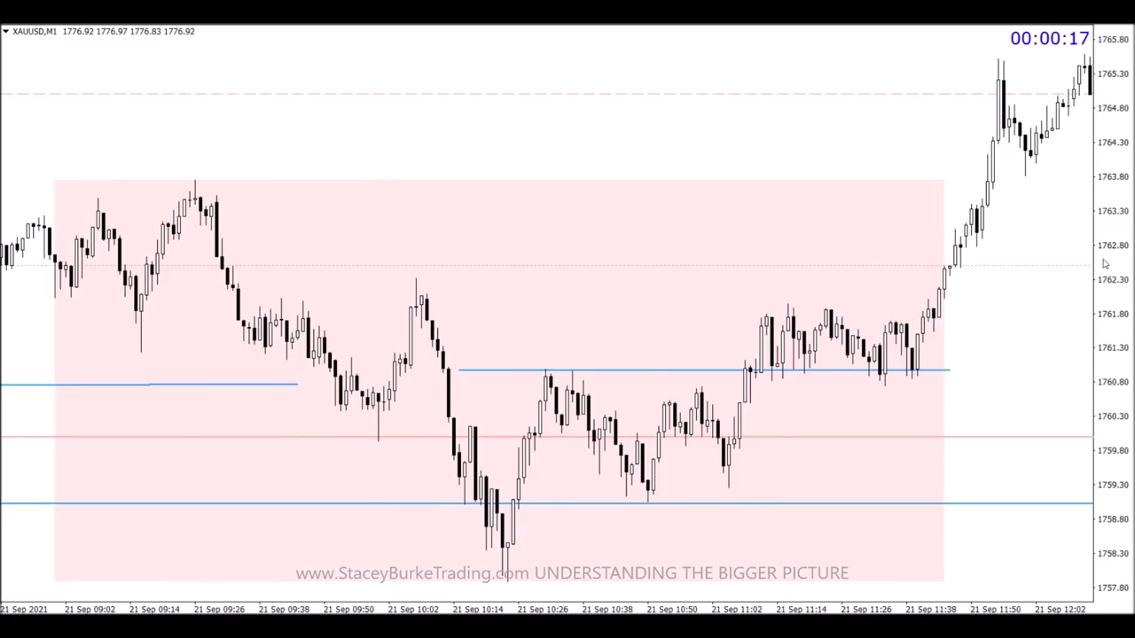
pyautogui.moveTo(1110, 278); pyautogui.dragTo(1109, 284)
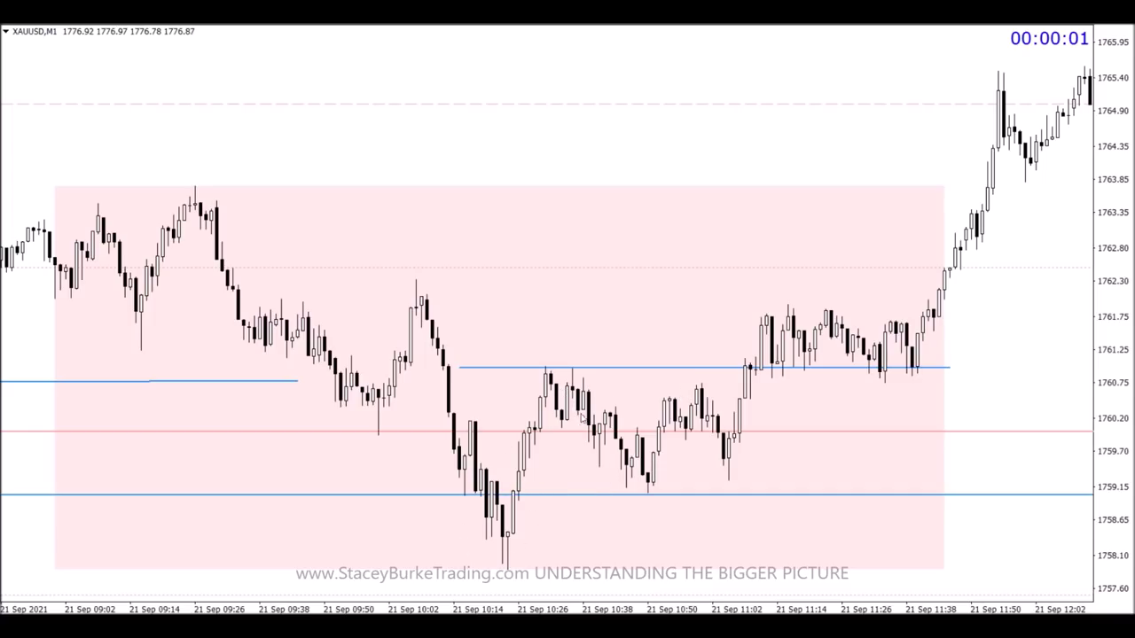
pyautogui.moveTo(647, 486)
pyautogui.moveTo(466, 416); pyautogui.dragTo(525, 417)
pyautogui.moveTo(714, 435); pyautogui.dragTo(761, 432)
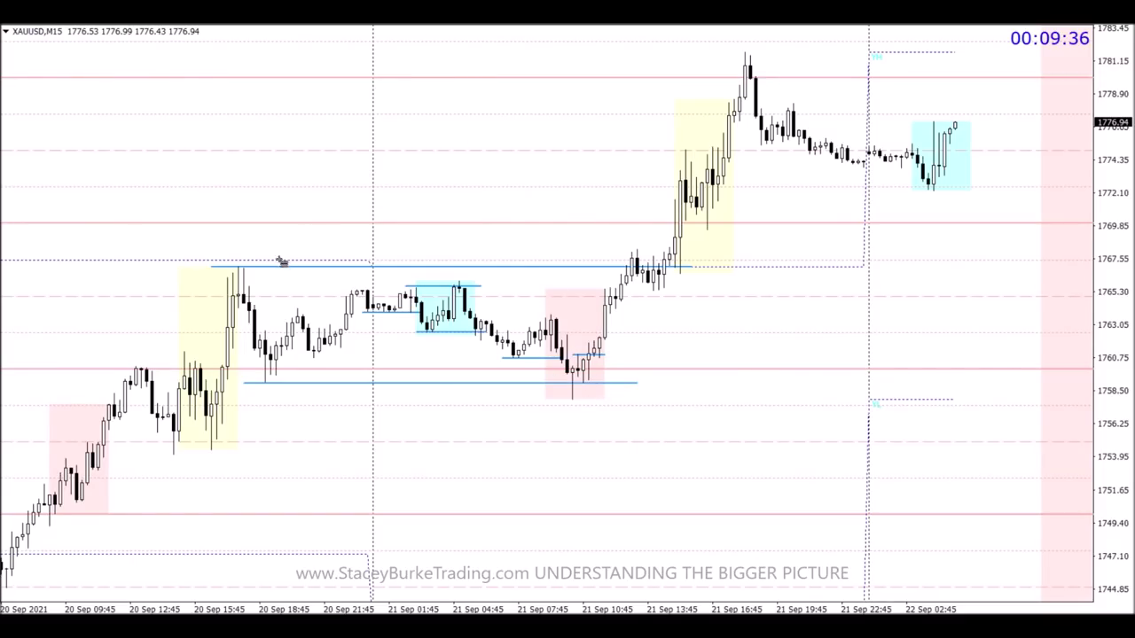
# Mark the 200 level of a Fibonacci spanning the 20 September high to pullback low with a green horizontal line, removing the Fibonacci
pyautogui.moveTo(239, 266); pyautogui.dragTo(400, 385)
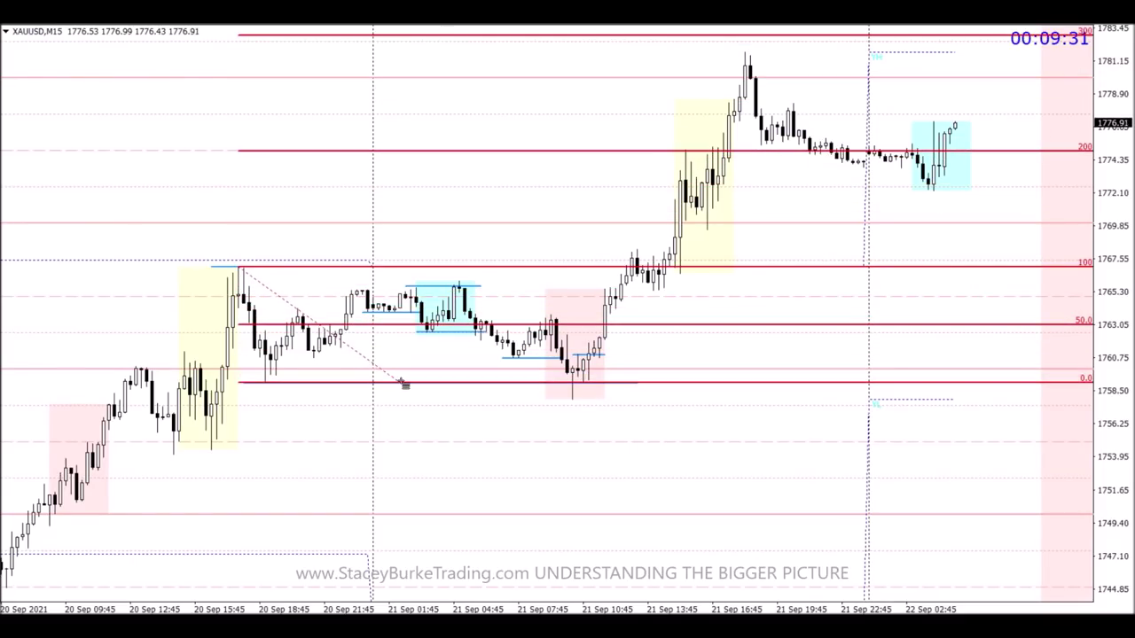
pyautogui.doubleClick(243, 152)
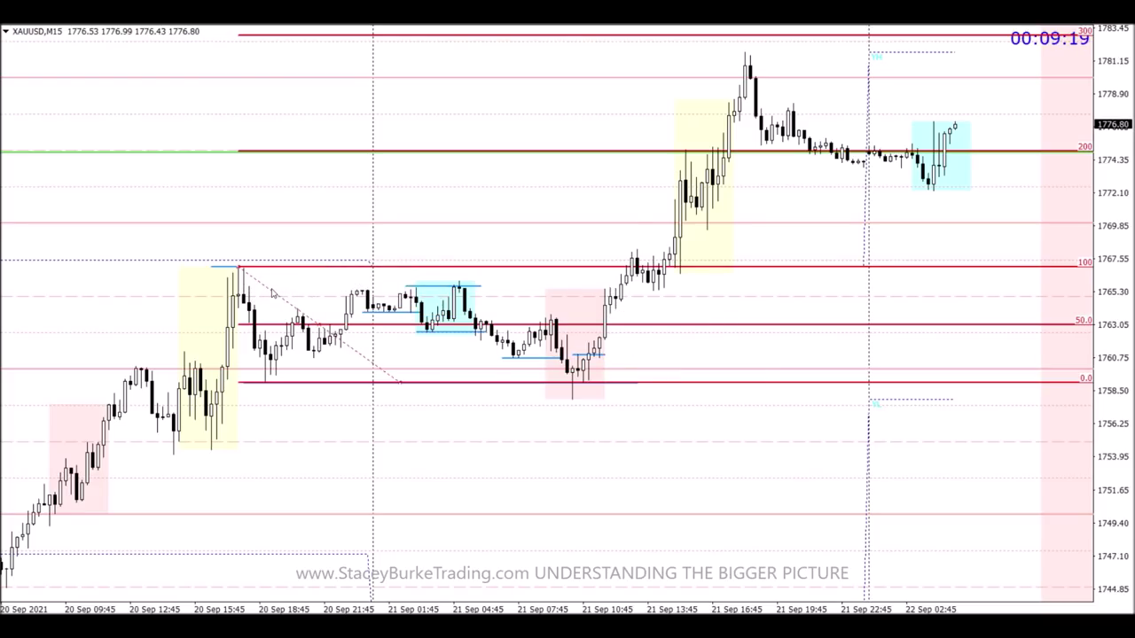
pyautogui.press('Delete')
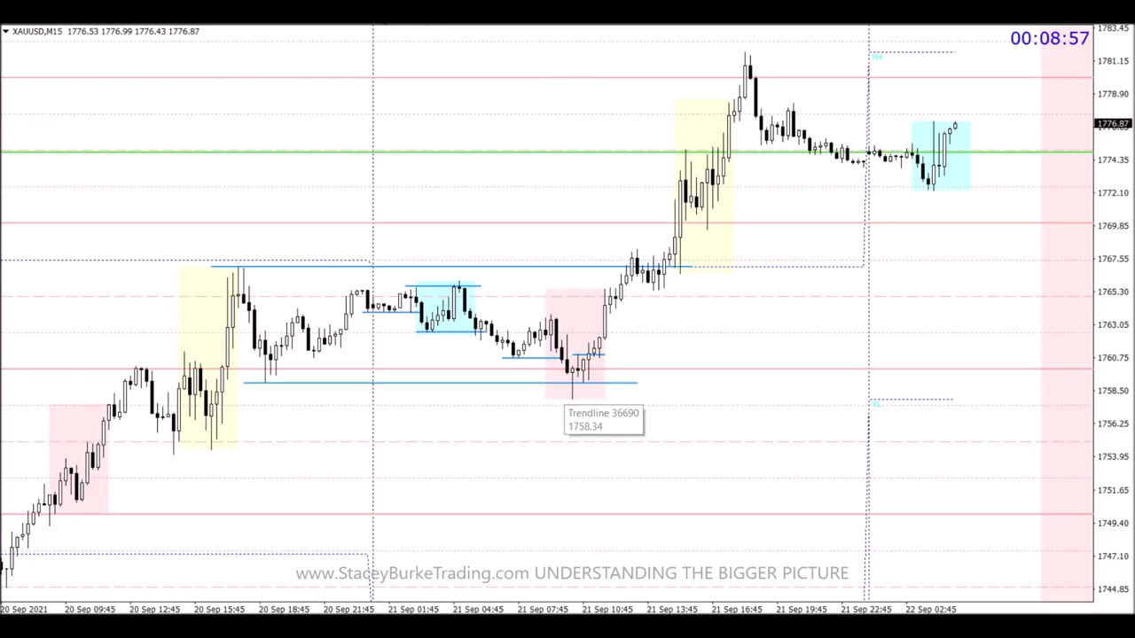
# Draw short horizontal trendlines at the 21 September pink session box's swing high and at the high and low of the pause before the yellow box
pyautogui.moveTo(546, 315); pyautogui.dragTo(622, 317)
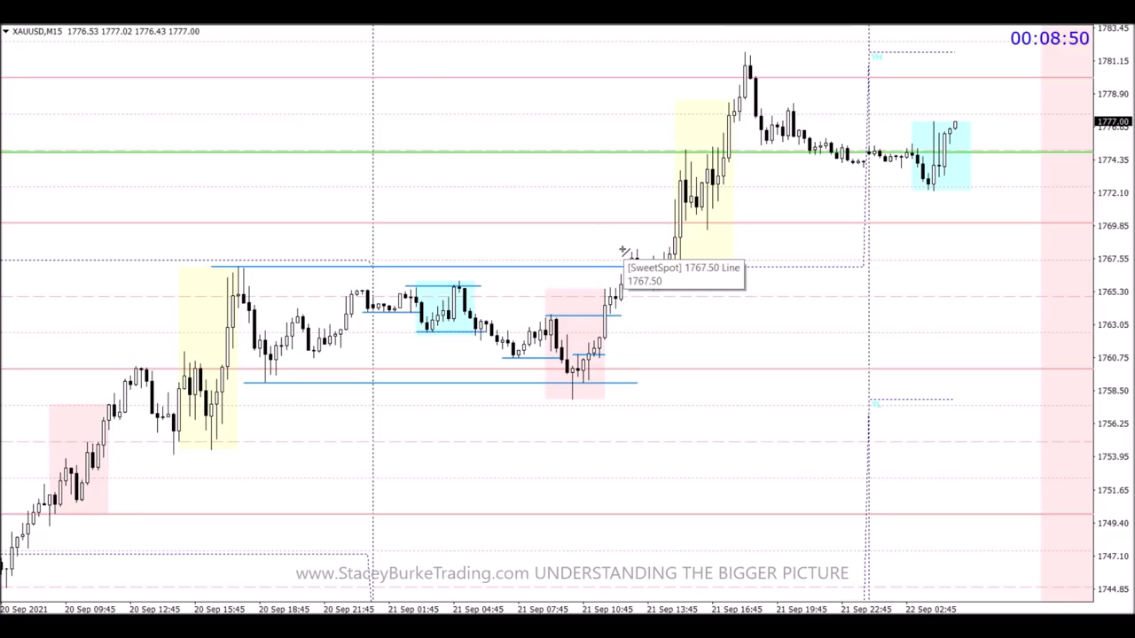
pyautogui.moveTo(621, 251); pyautogui.dragTo(684, 251)
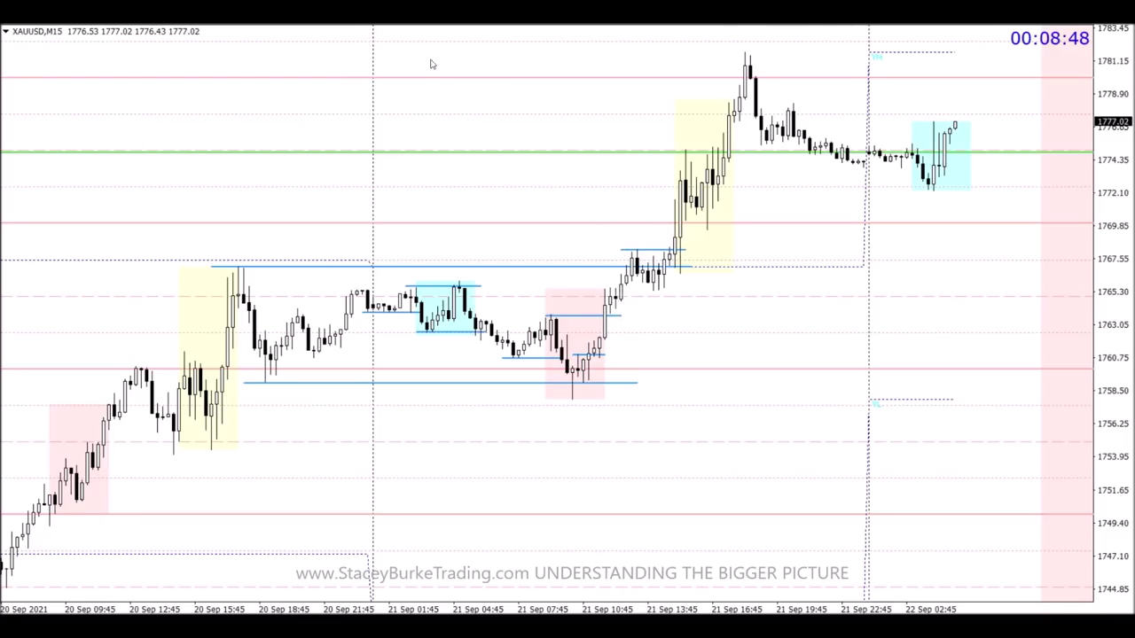
pyautogui.moveTo(632, 284); pyautogui.dragTo(679, 284)
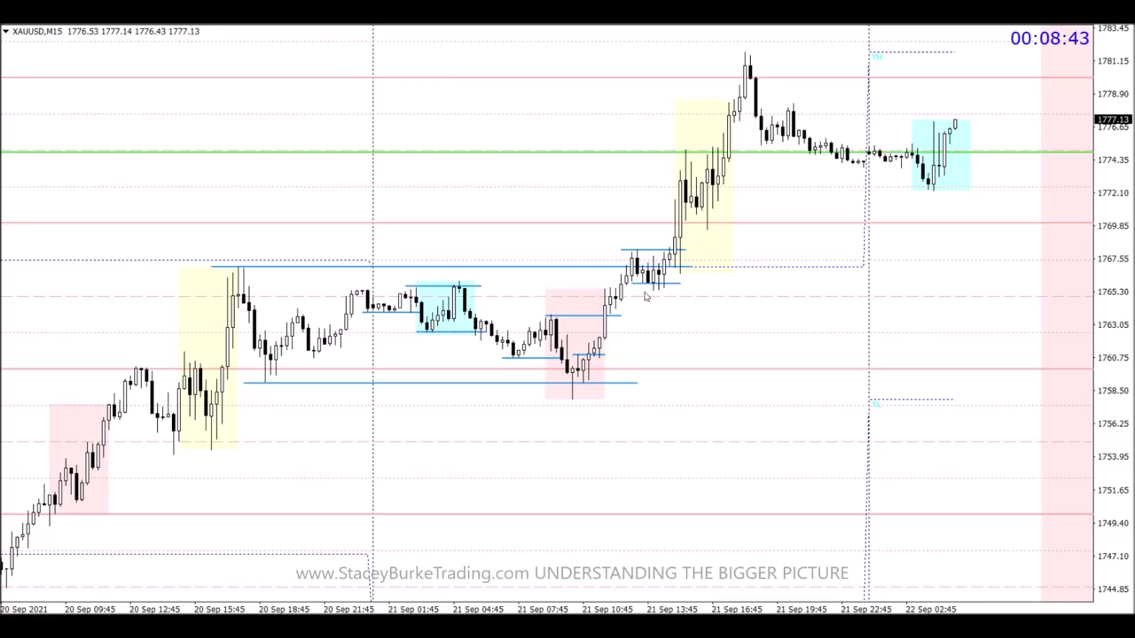